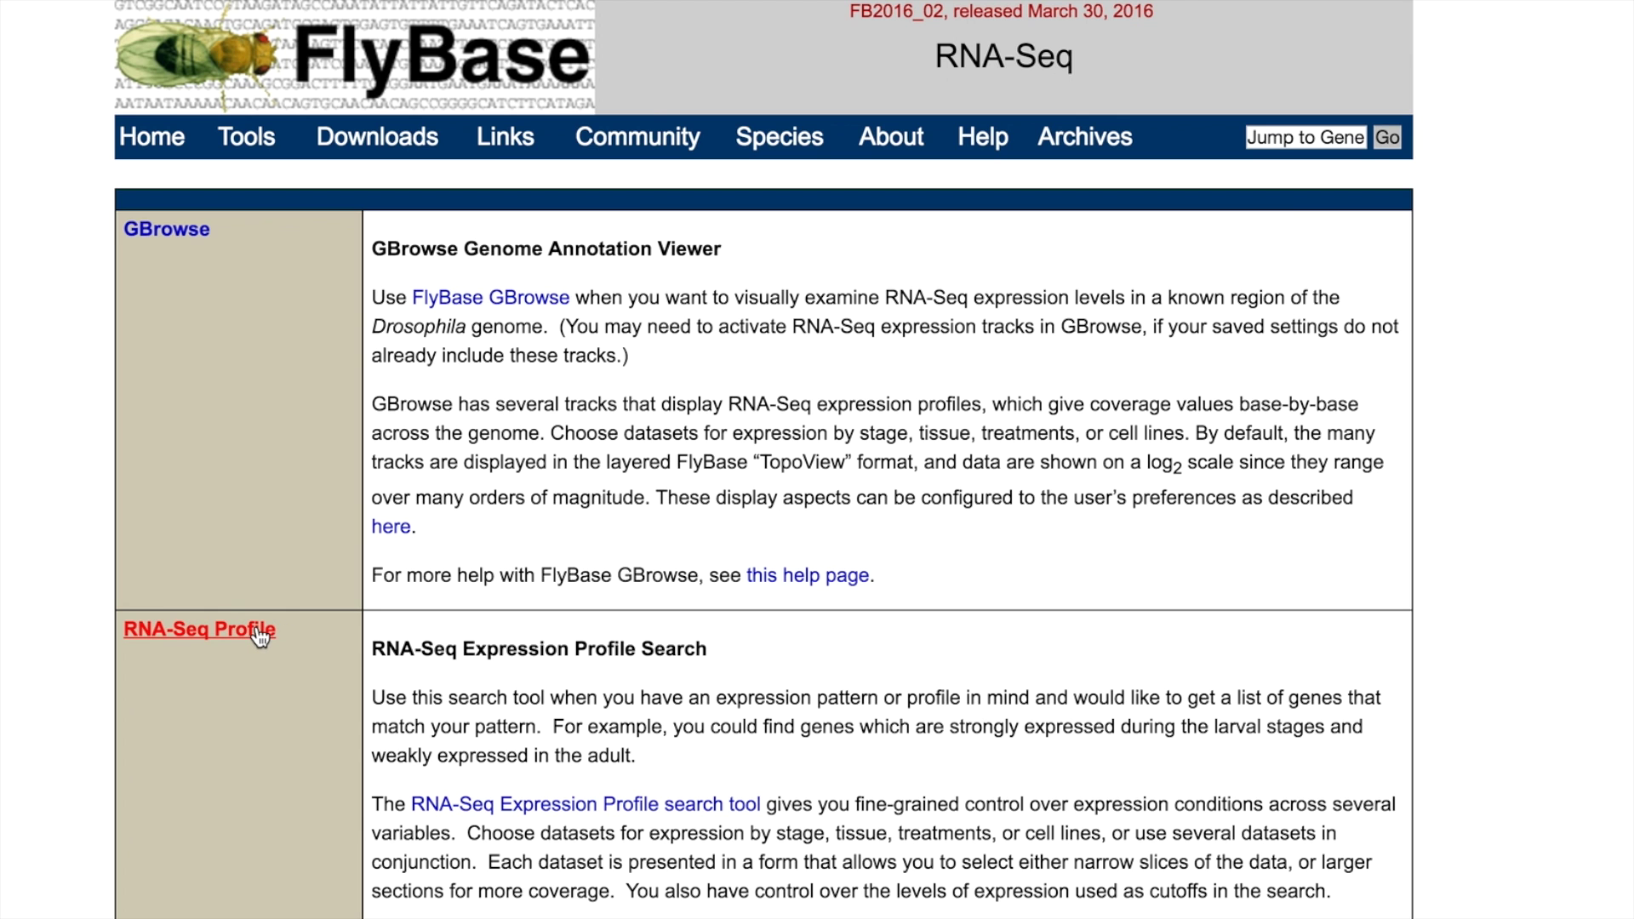
# Open the RNA-Seq Profile link to reach the expression profile search form.
pyautogui.click(260, 636)
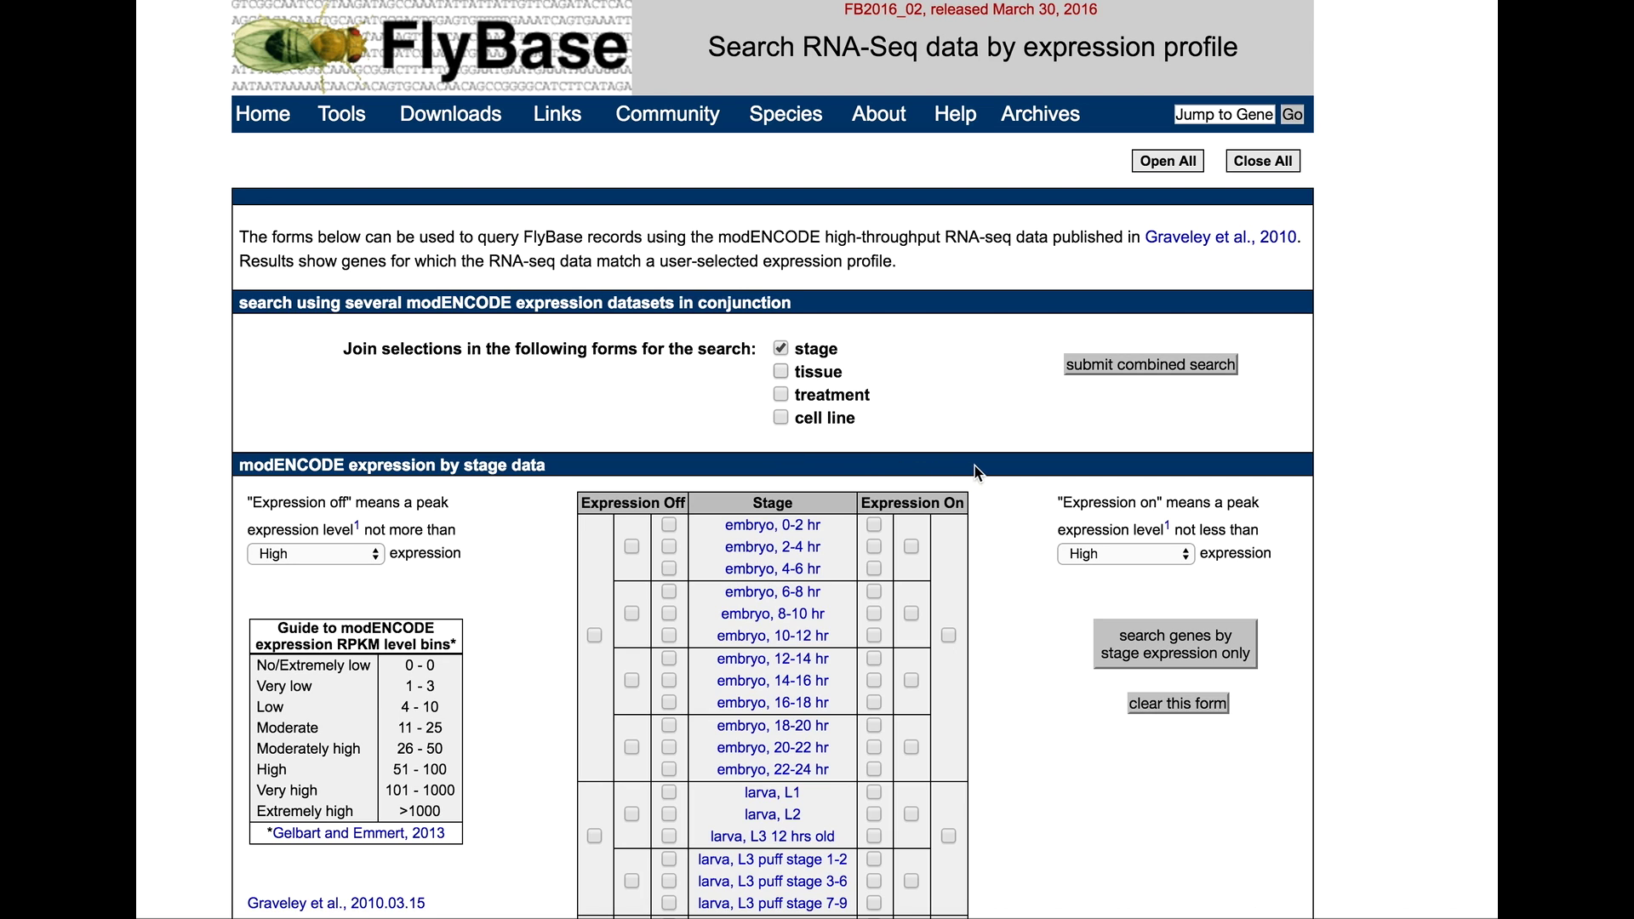
pyautogui.scroll(-1, 983, 472)
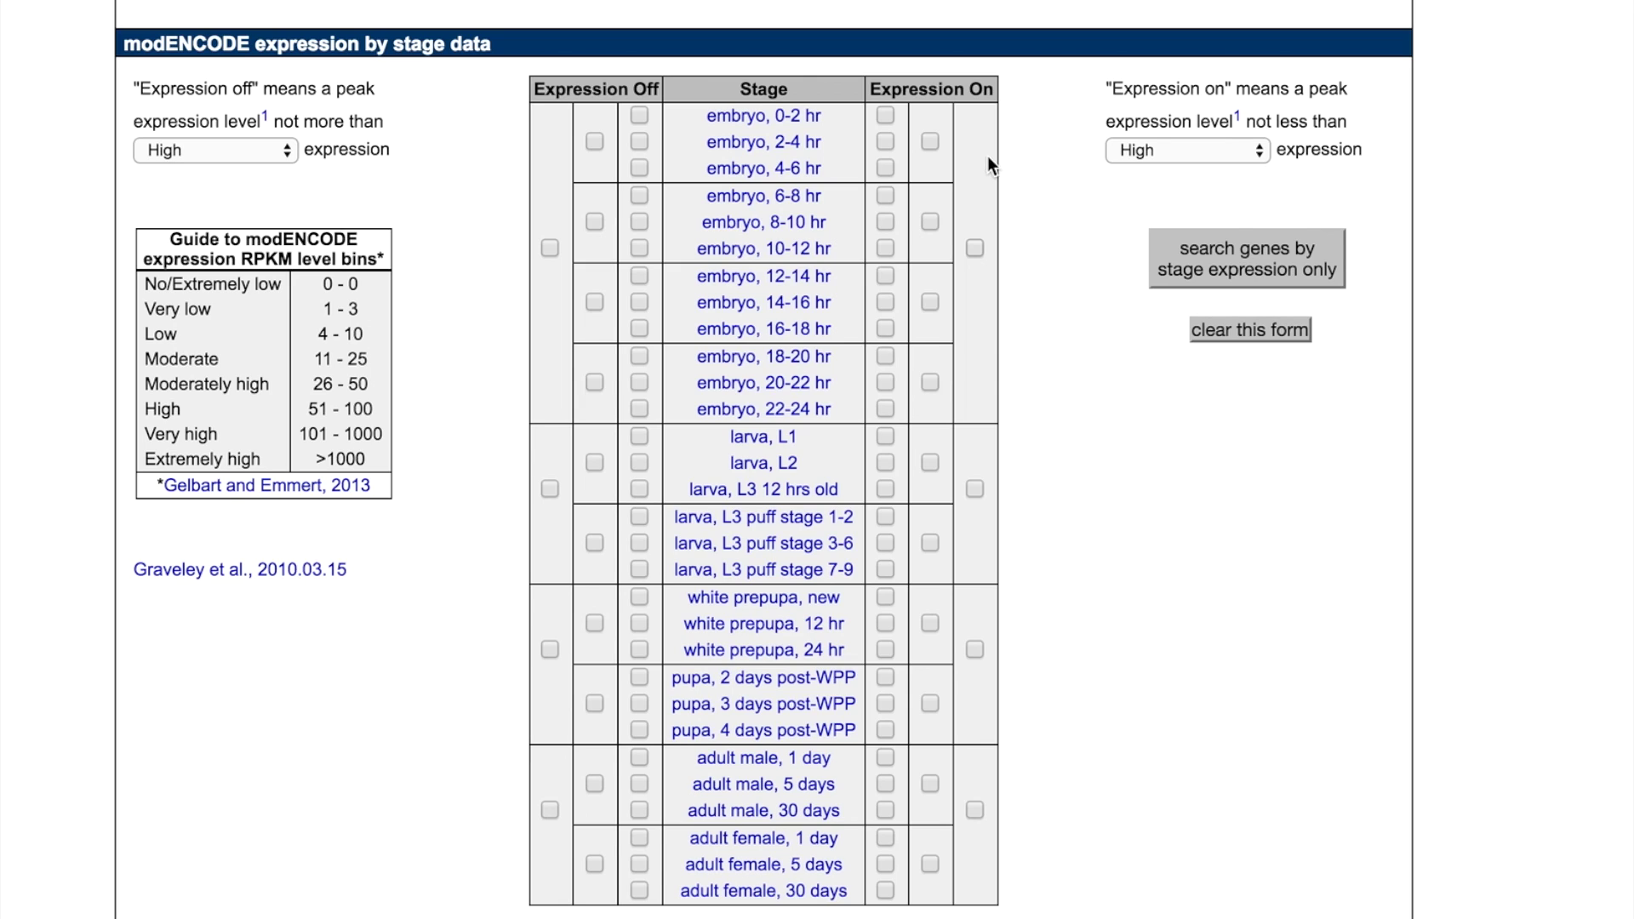
# Require Very high expression in the embryo stages, then clear the embryo group selection.
pyautogui.click(976, 248)
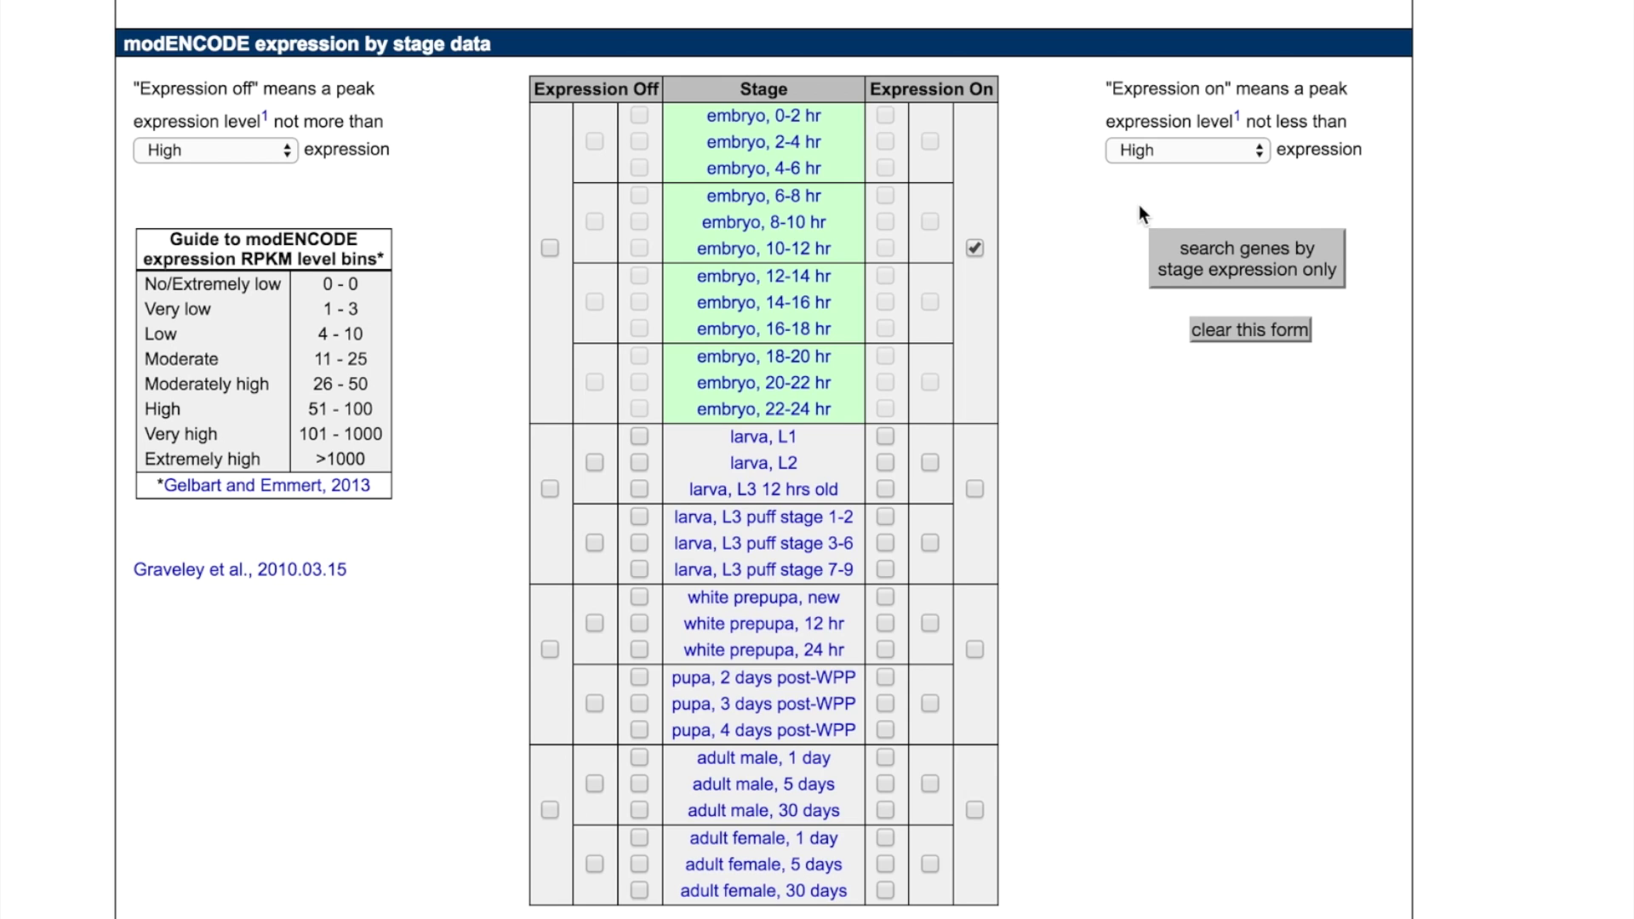
pyautogui.click(1262, 150)
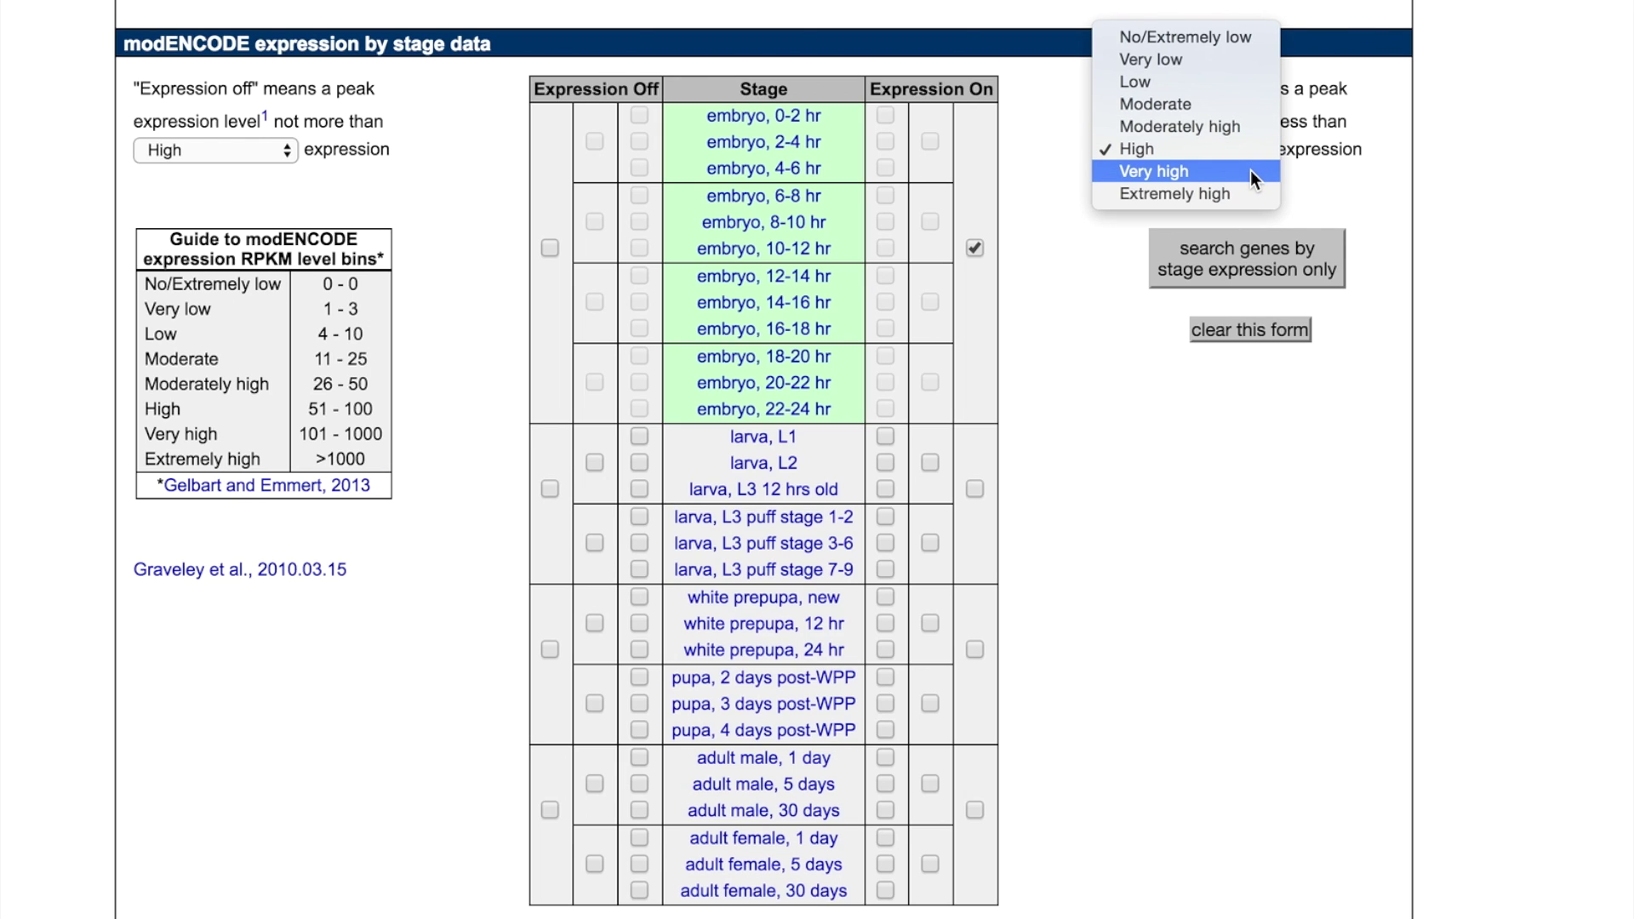
pyautogui.press('Escape')
pyautogui.press('Down')
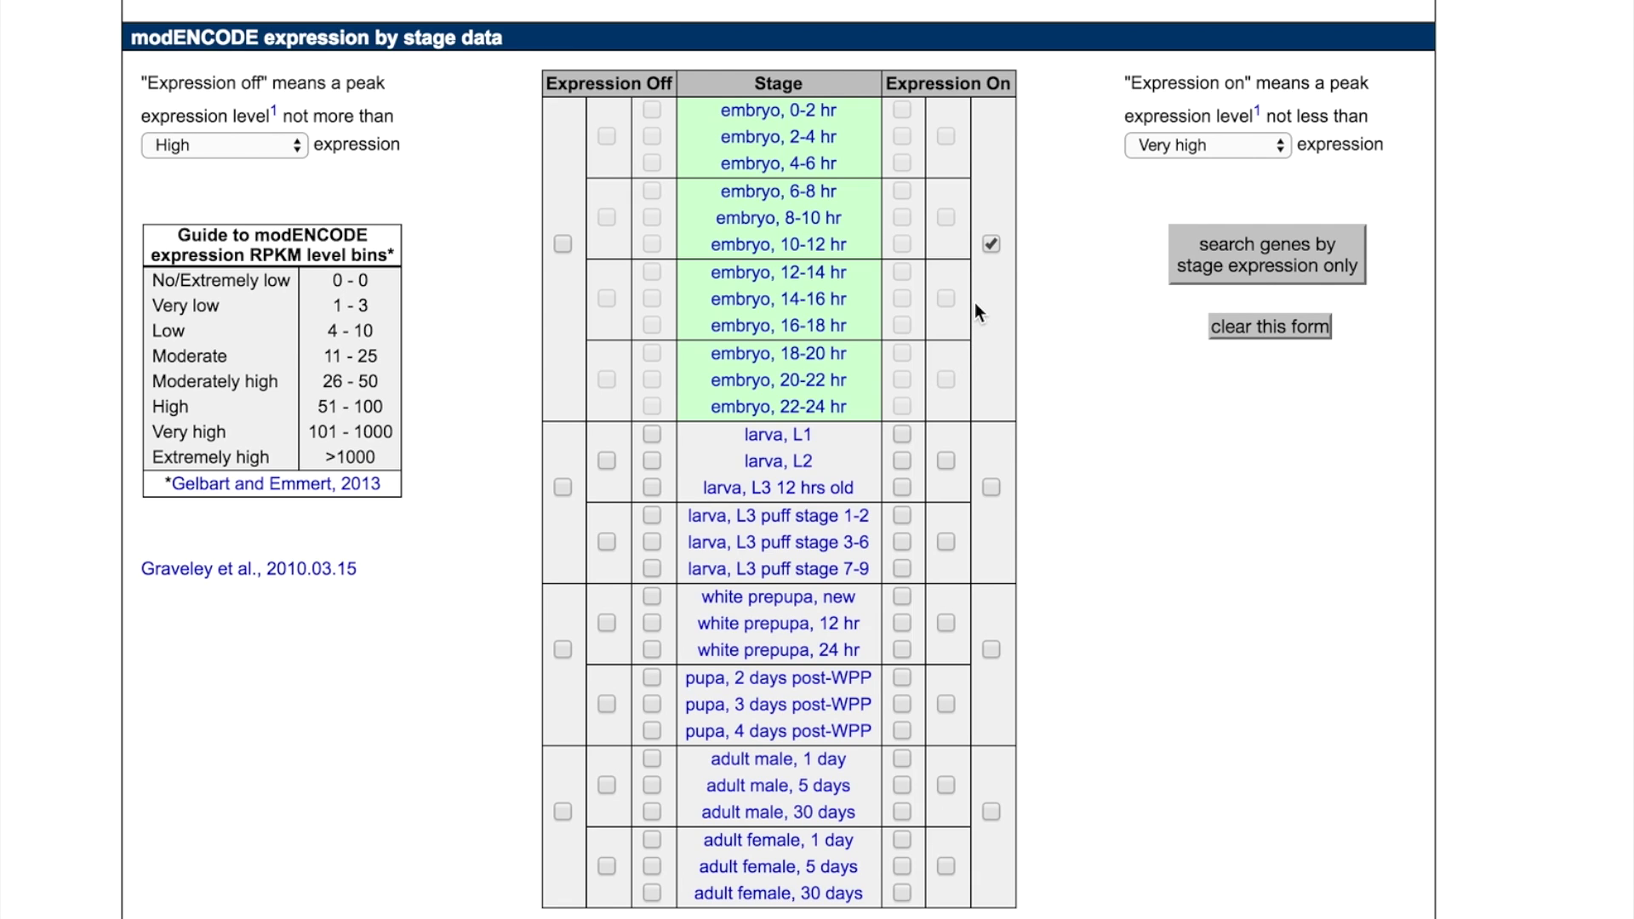
pyautogui.click(992, 243)
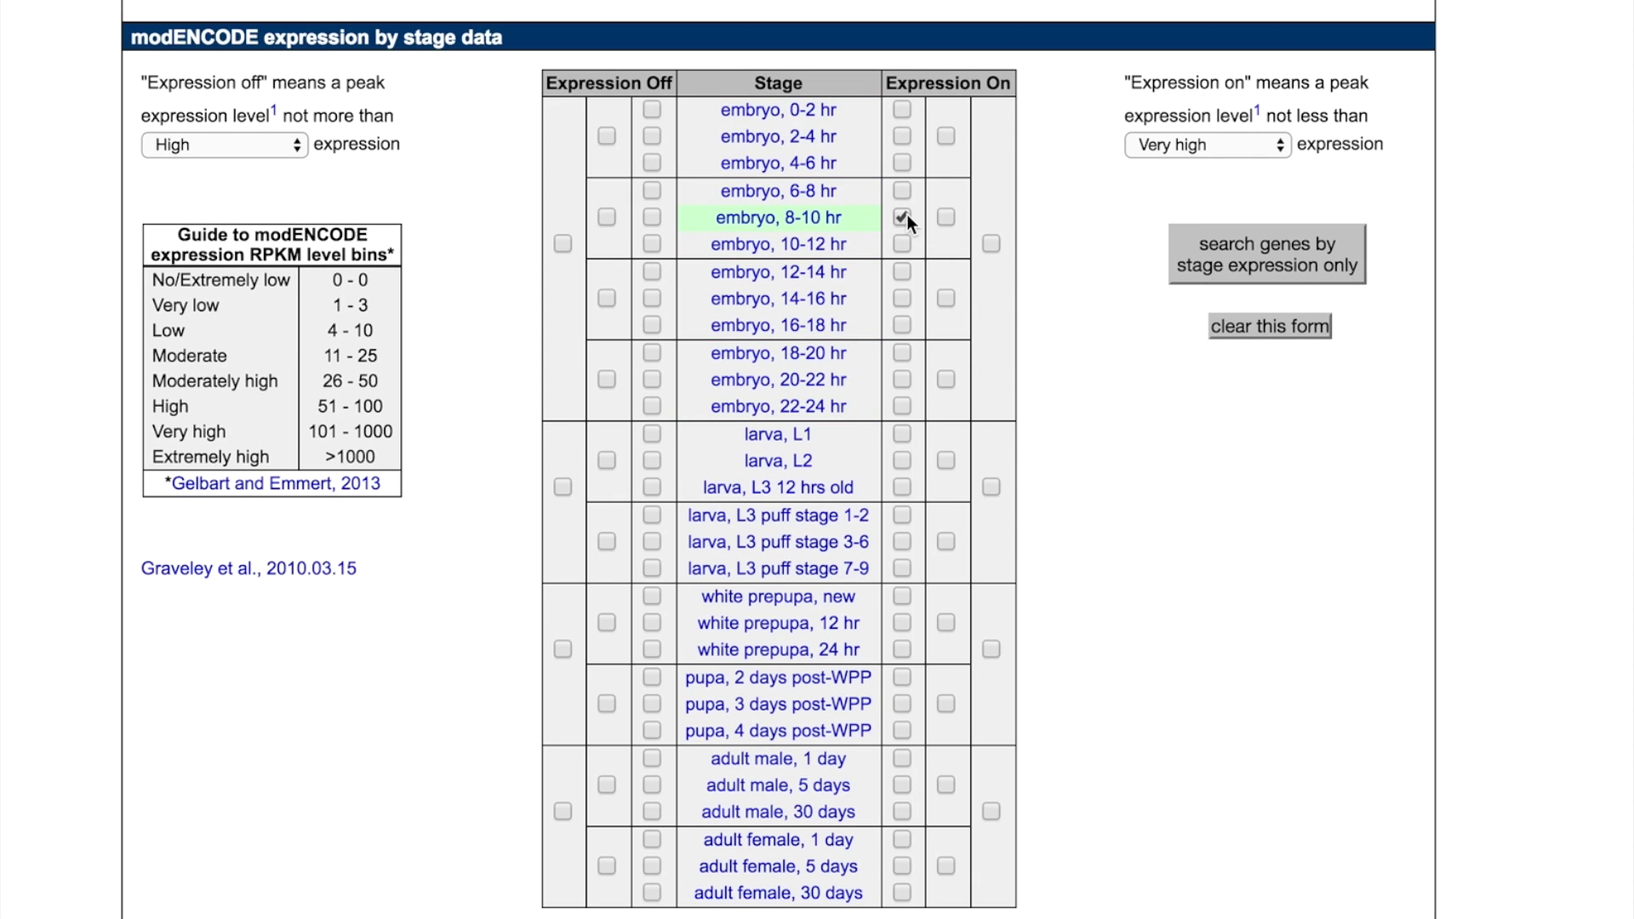
# Add embryo 12–14 hr as expression on and set the expression-off threshold to Low.
pyautogui.click(902, 273)
pyautogui.scroll(-1, 902, 269)
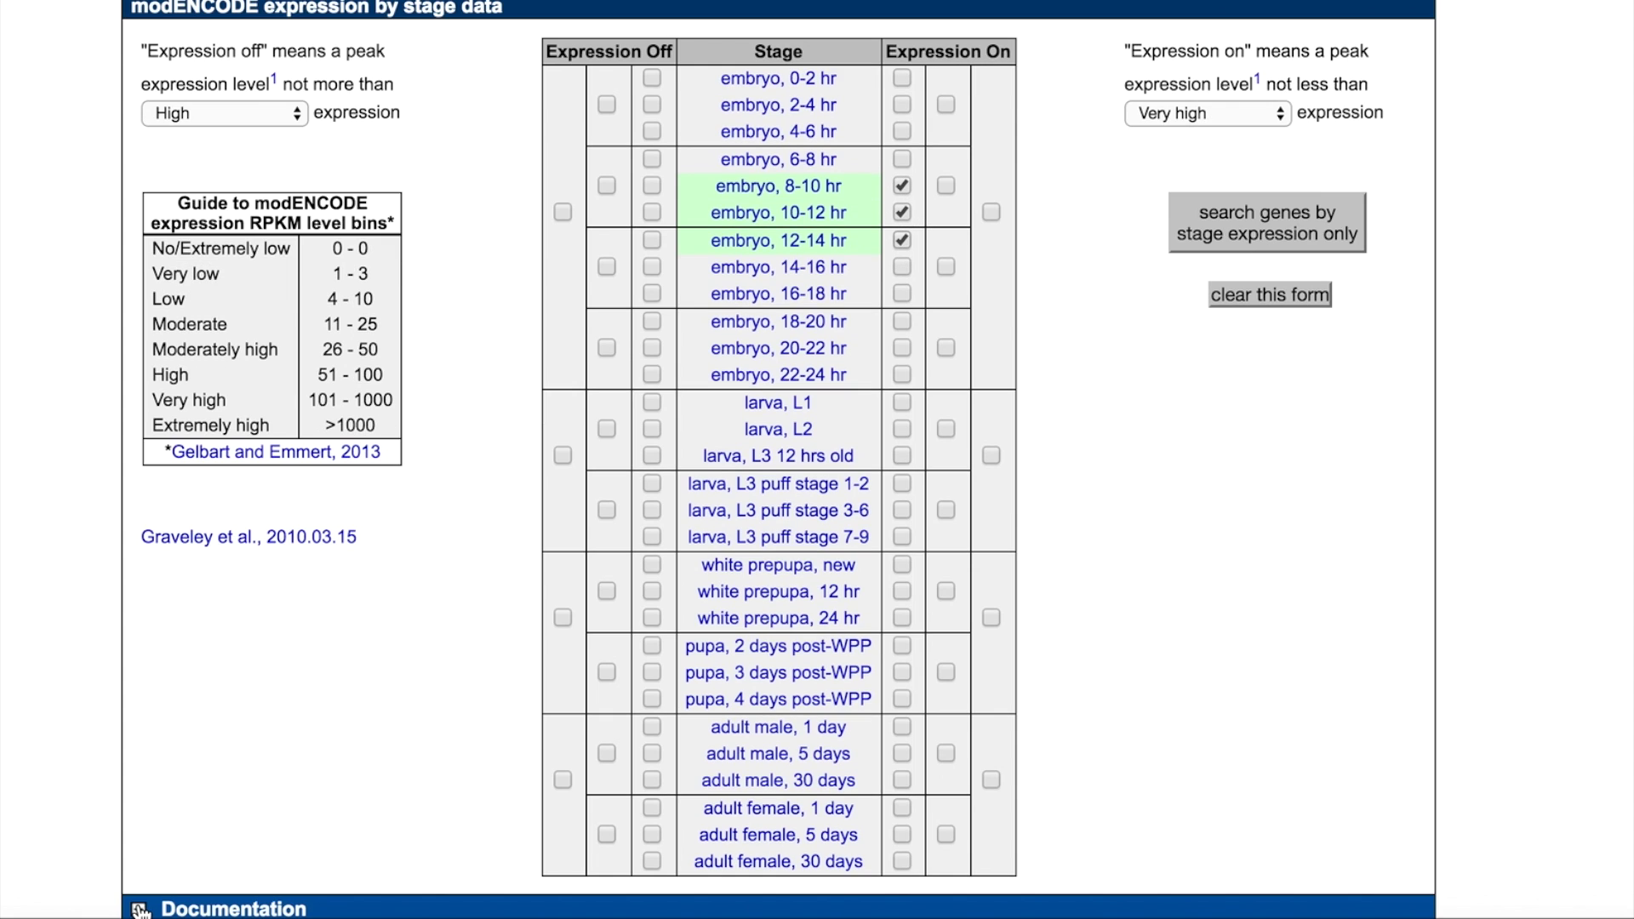
pyautogui.click(142, 910)
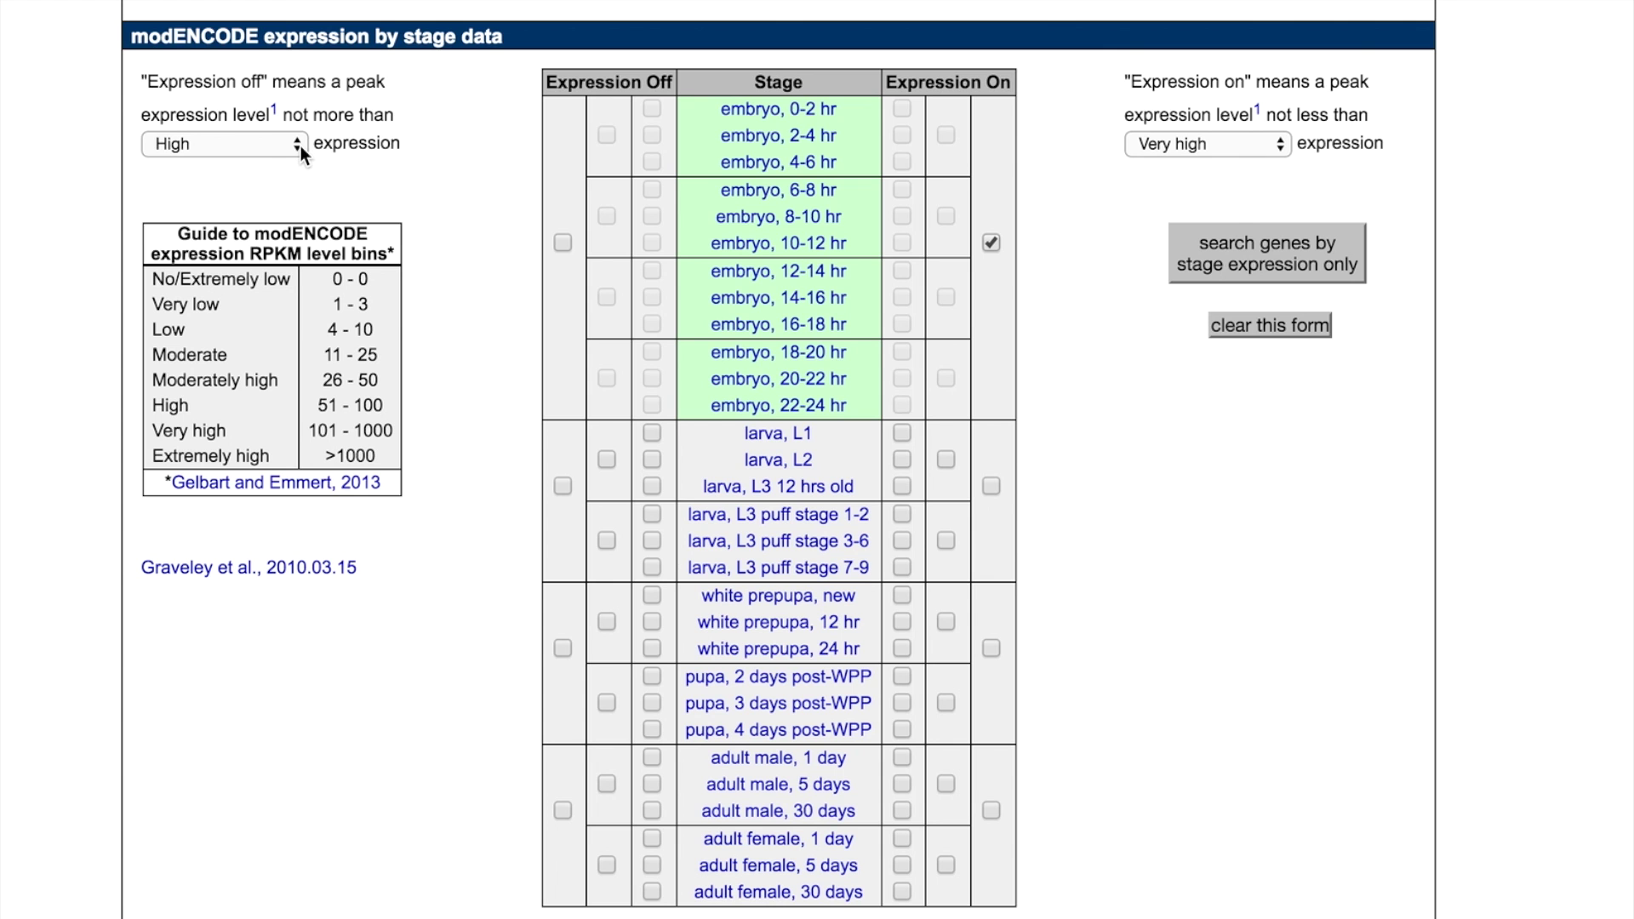
pyautogui.click(300, 145)
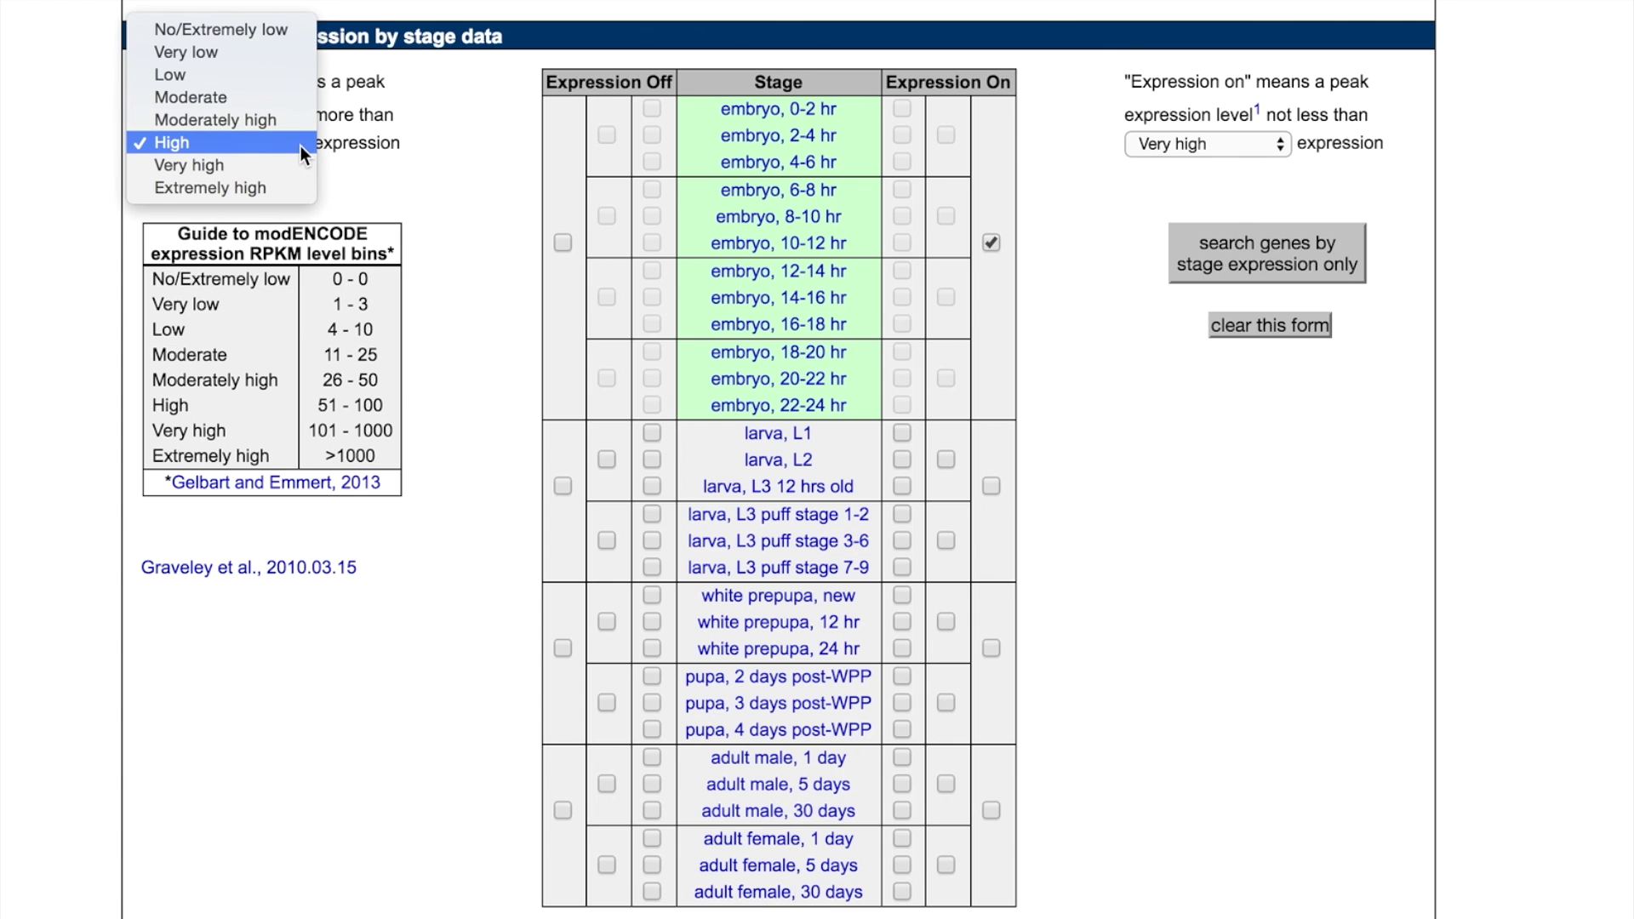
pyautogui.click(291, 81)
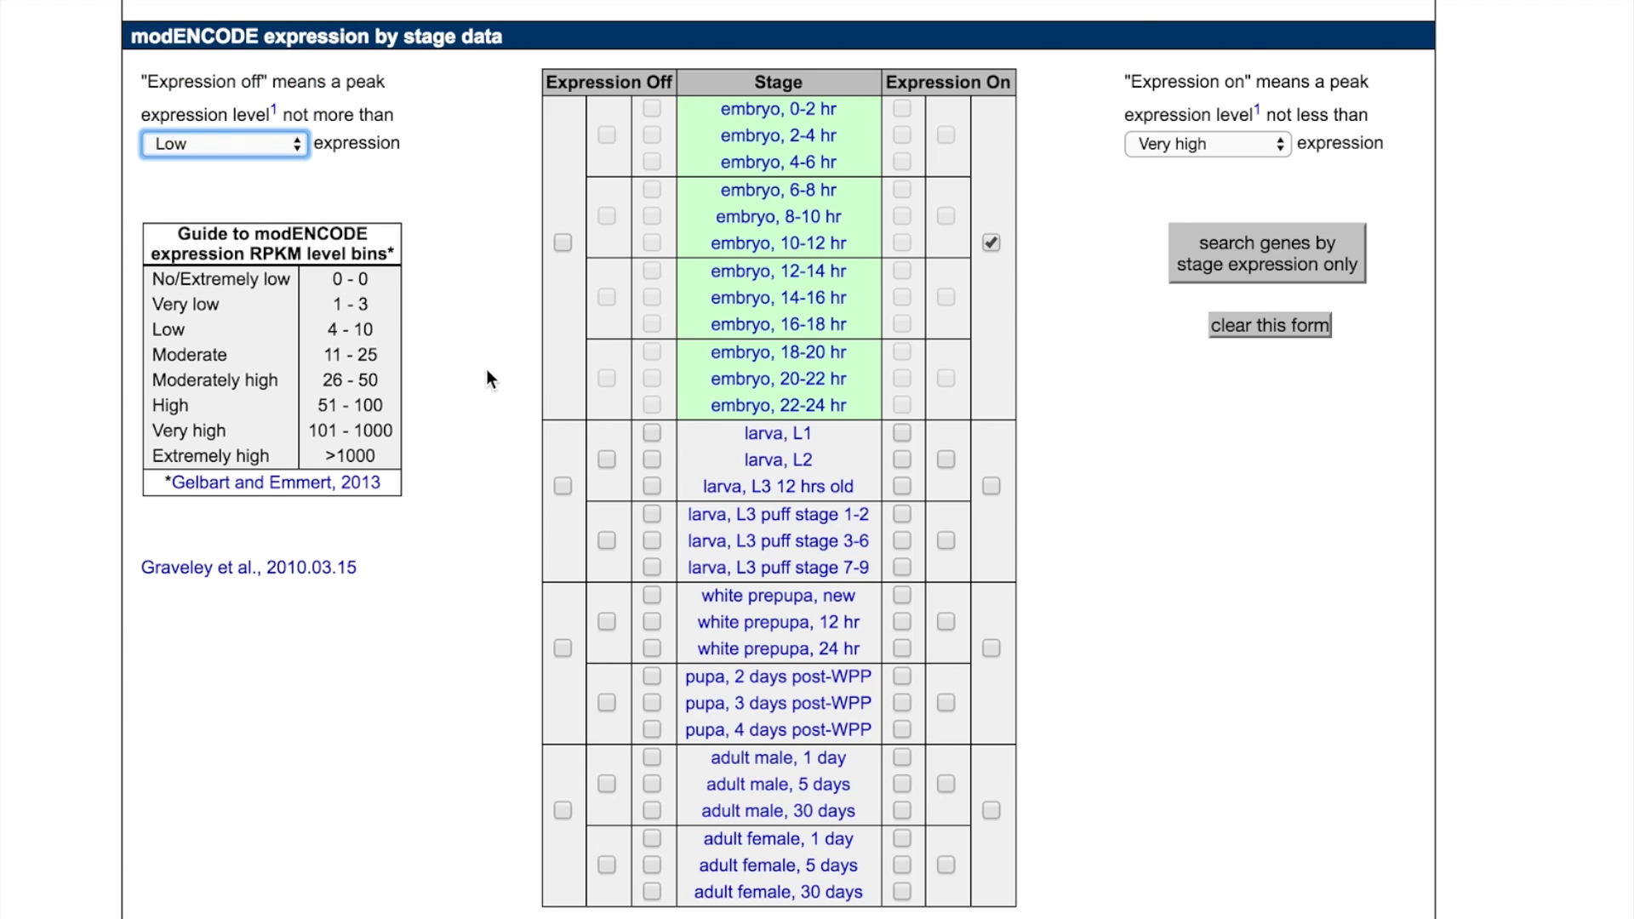
# Mark larval, prepupal/pupal and adult male stages off and run the stage search, getting 95 genes.
pyautogui.click(564, 487)
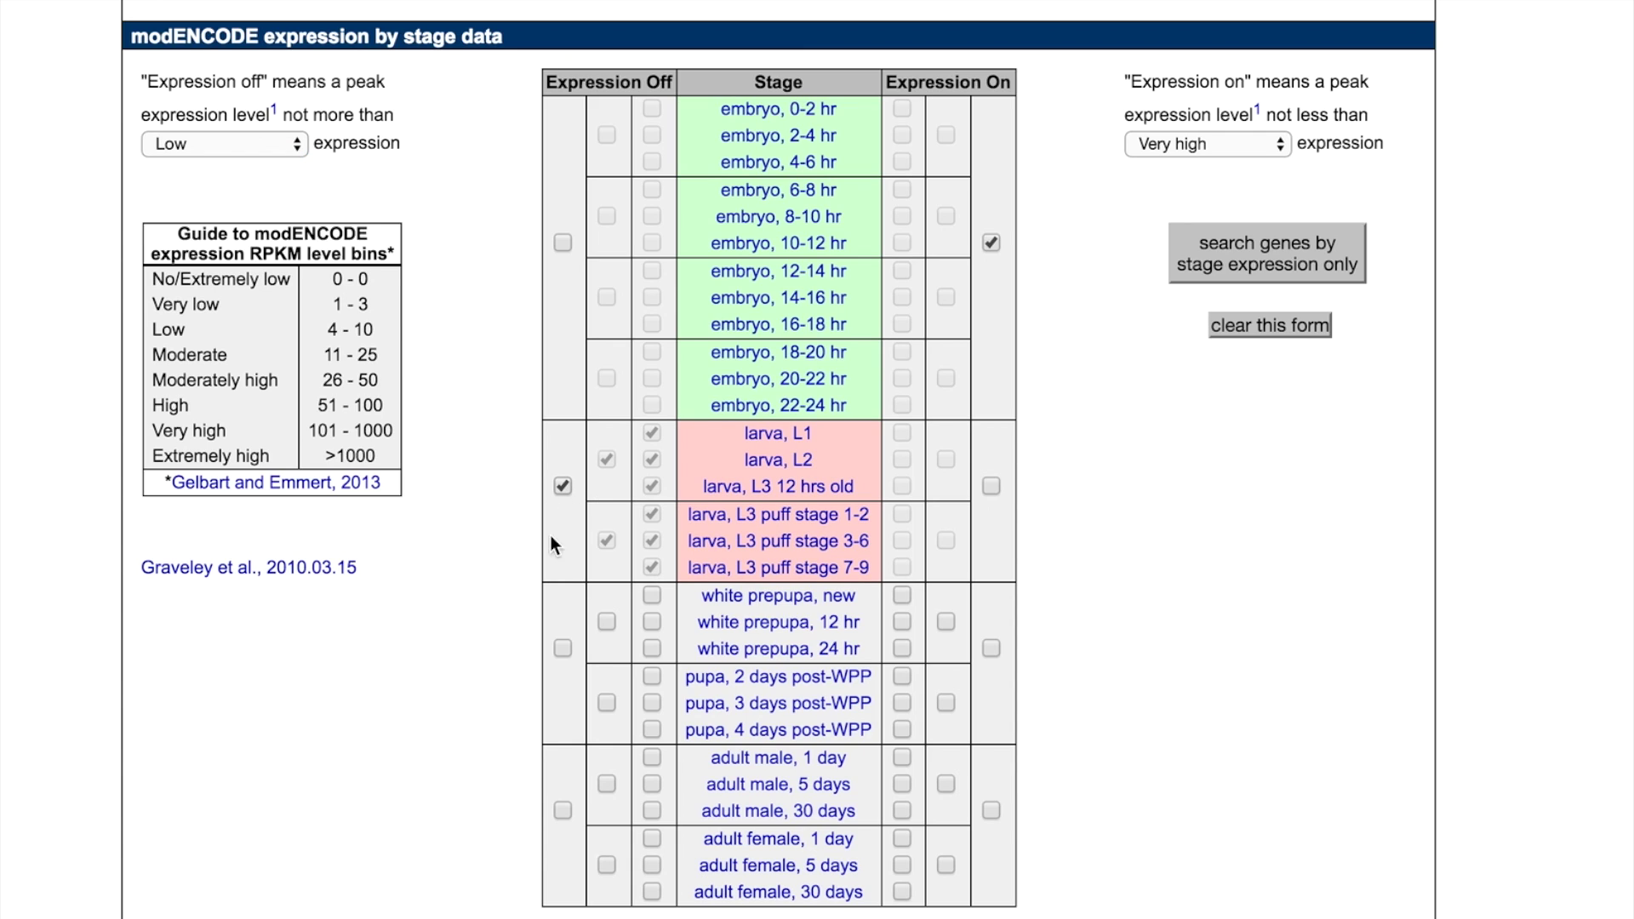
pyautogui.click(563, 649)
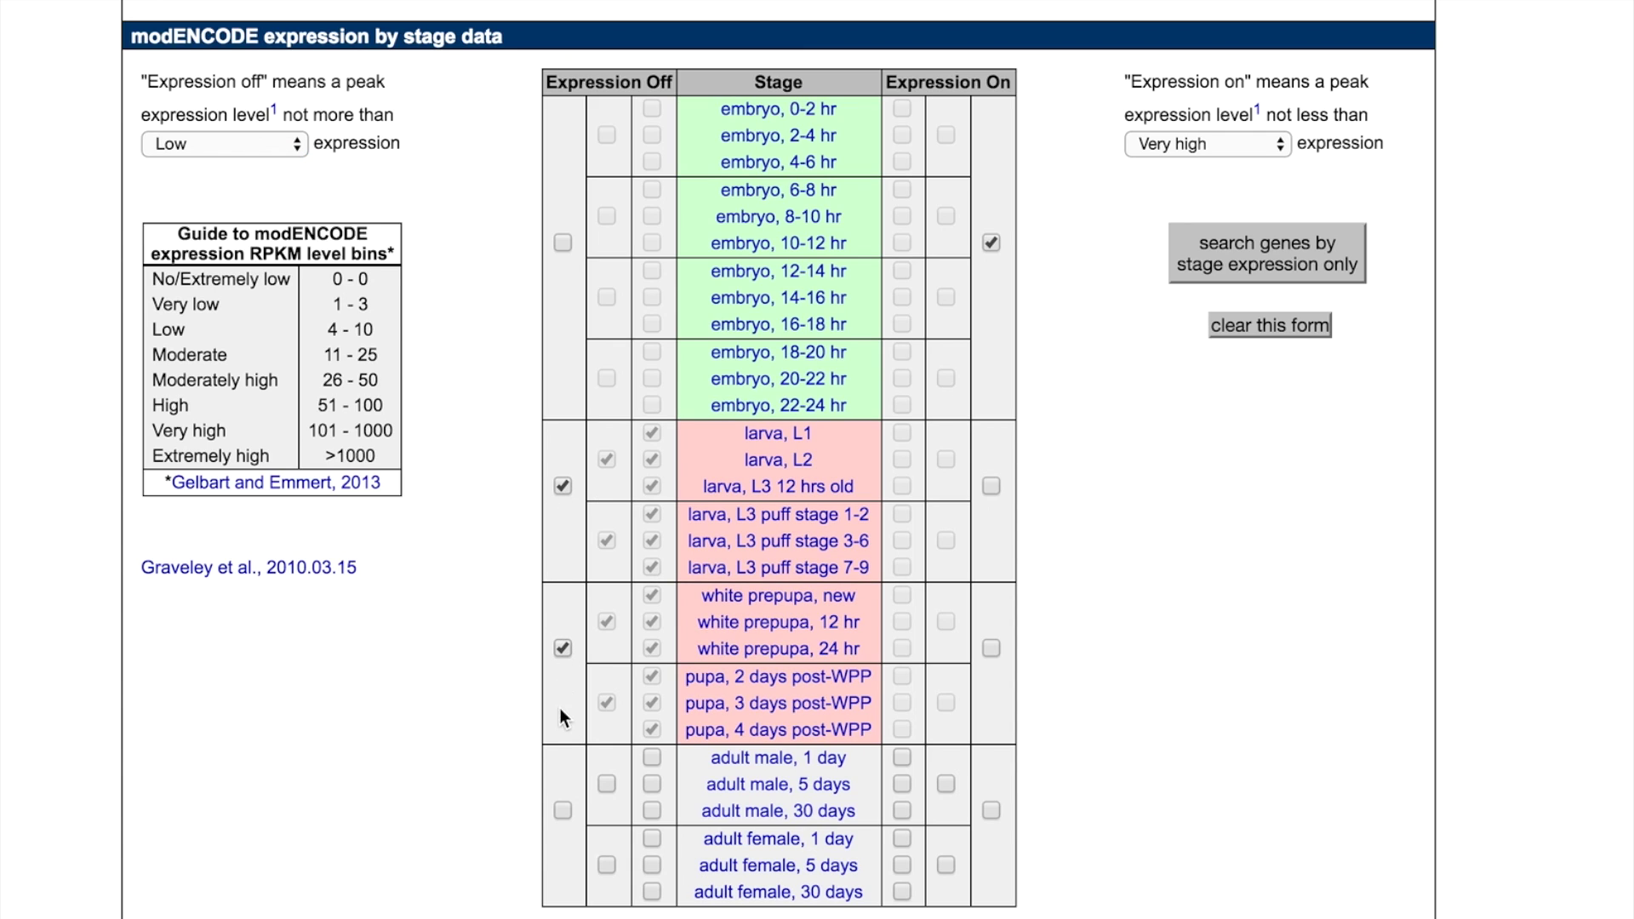
pyautogui.click(607, 786)
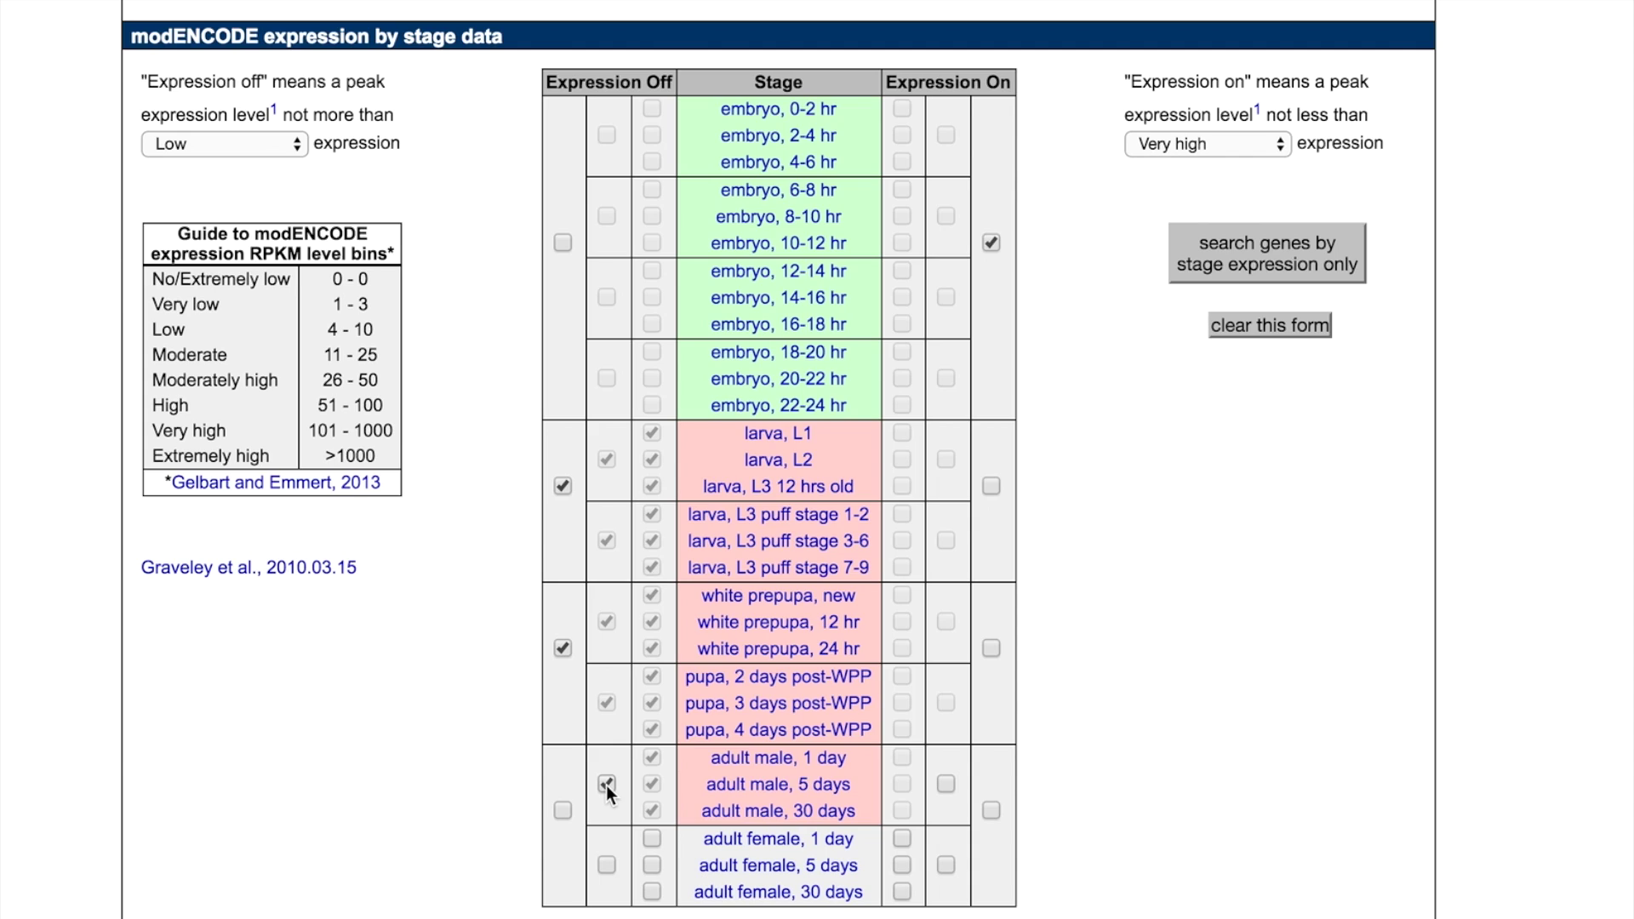
pyautogui.click(1225, 242)
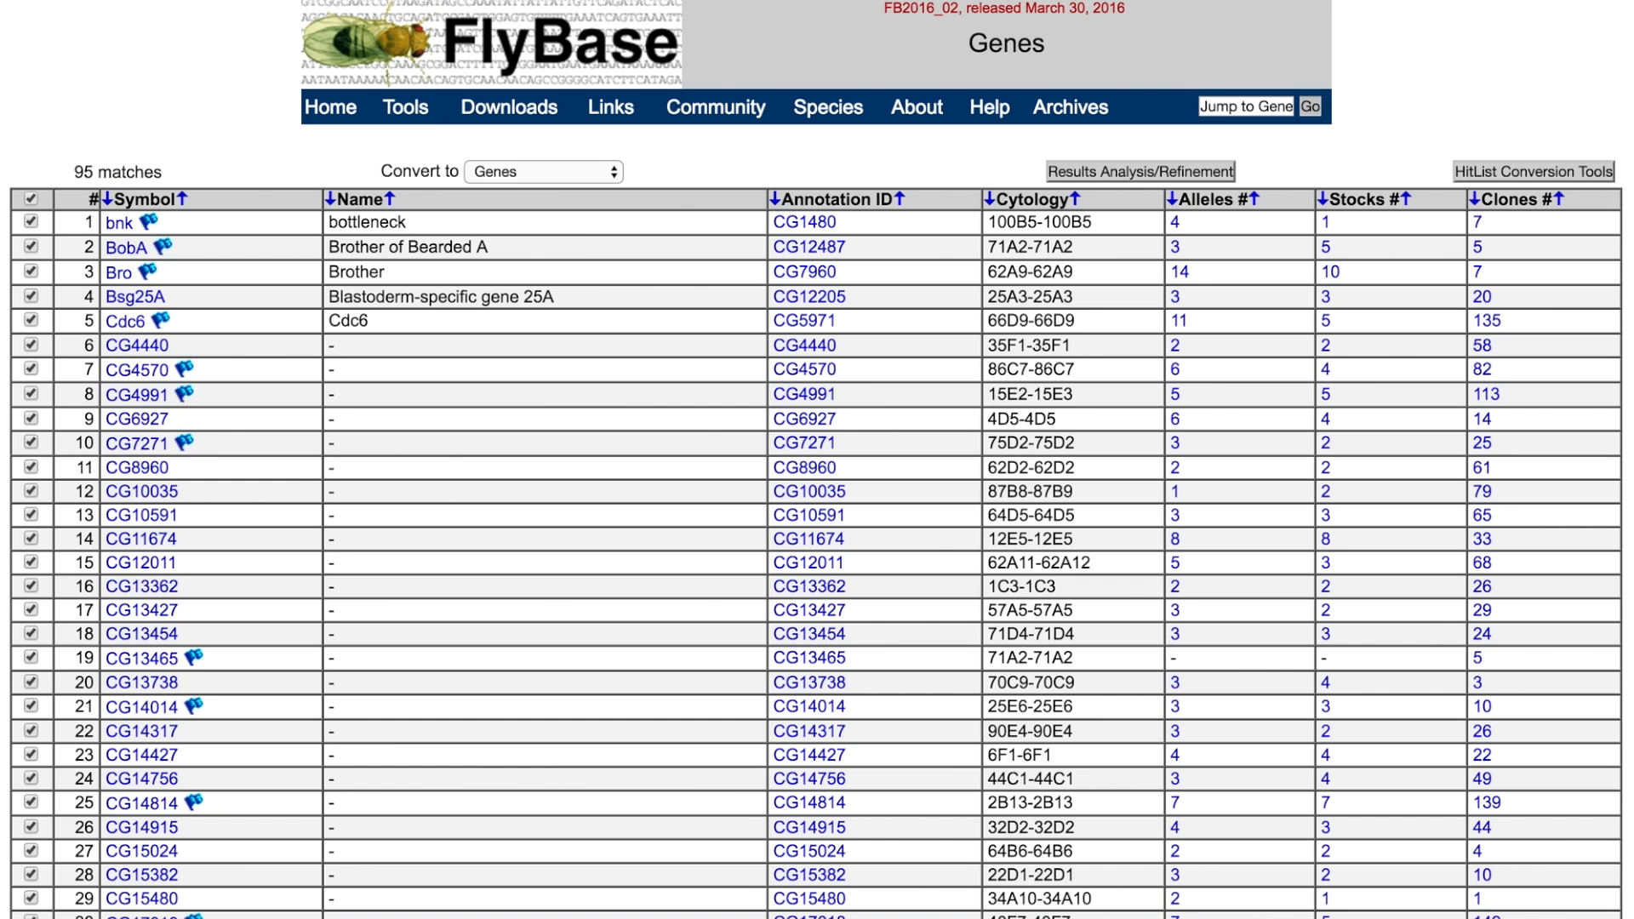
pyautogui.scroll(-5, 253, 170)
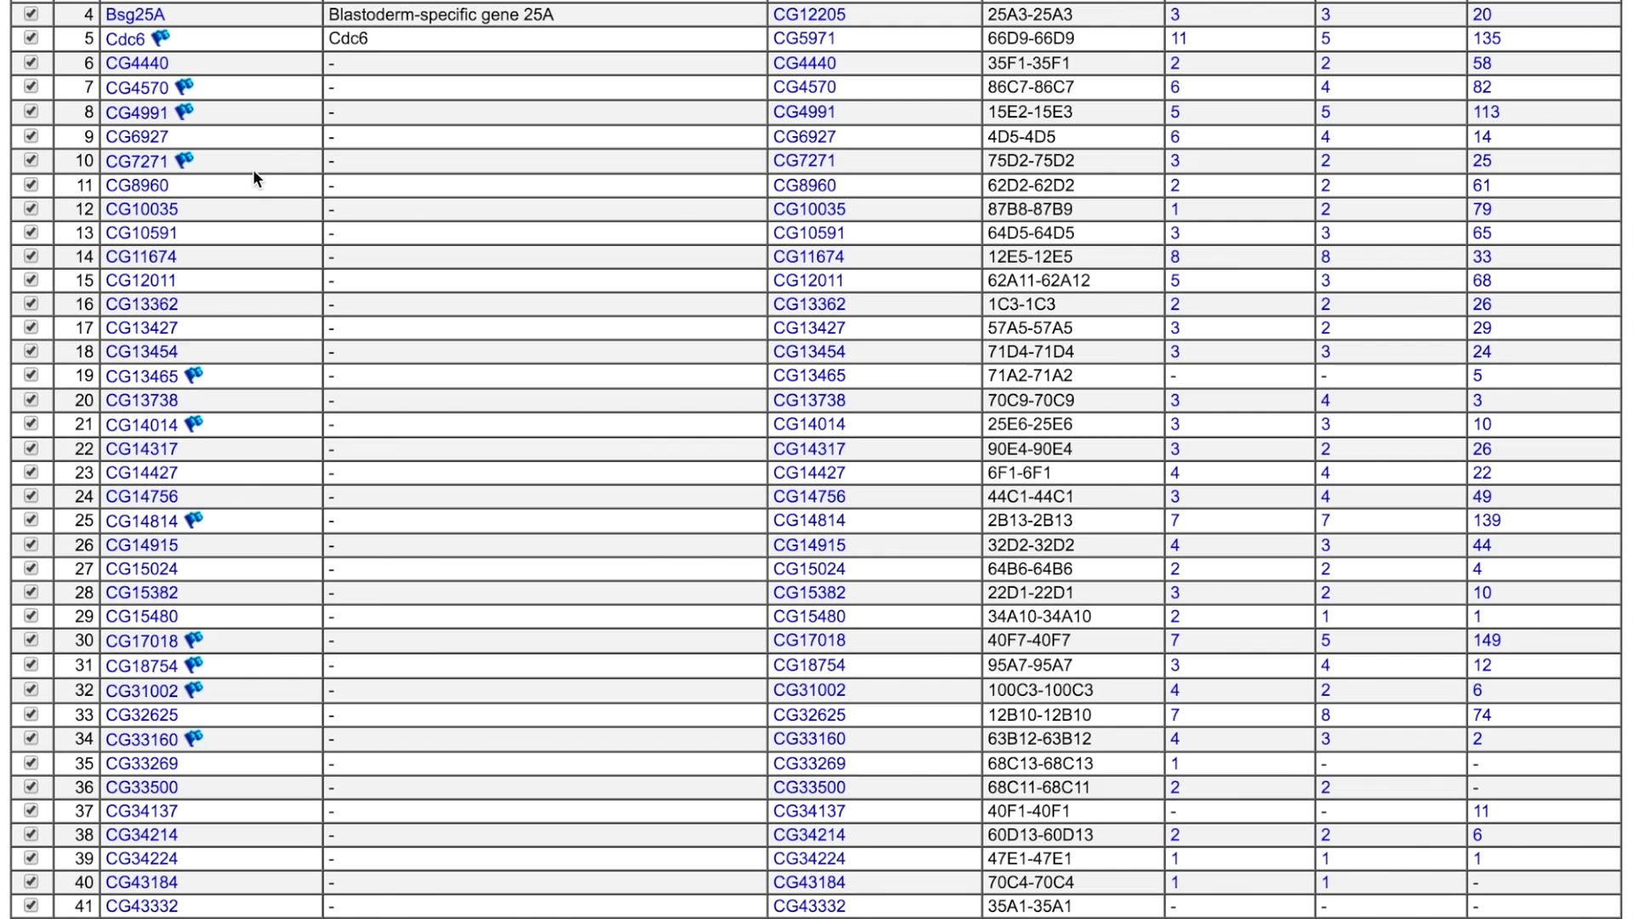
pyautogui.scroll(-3, 253, 170)
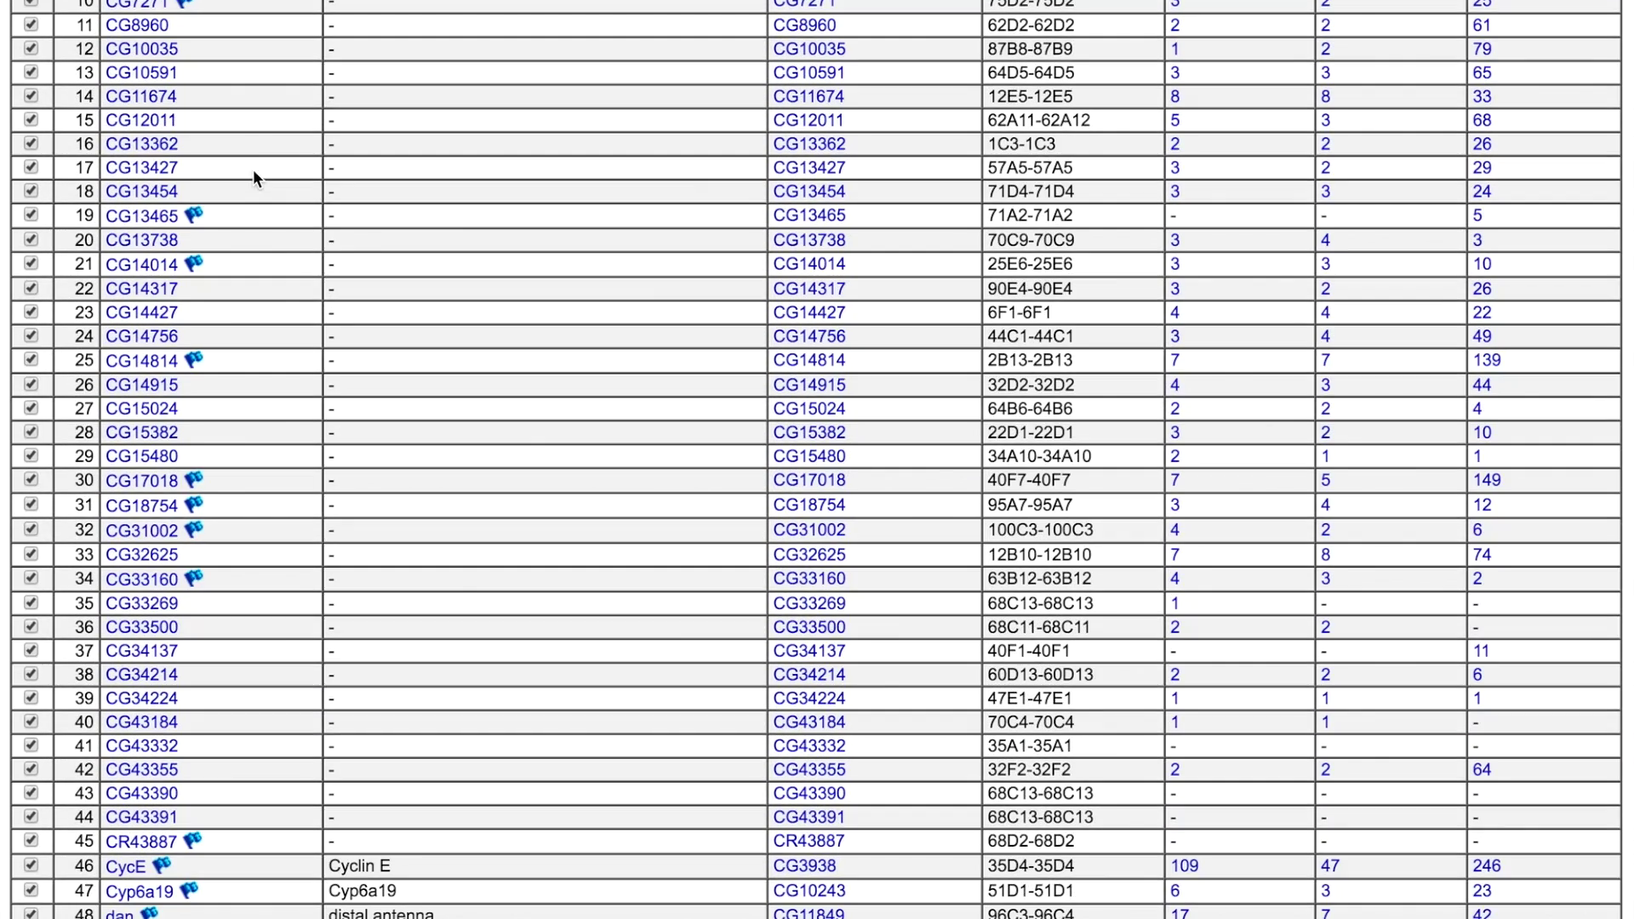
pyautogui.scroll(-2, 254, 170)
pyautogui.scroll(-2, 253, 170)
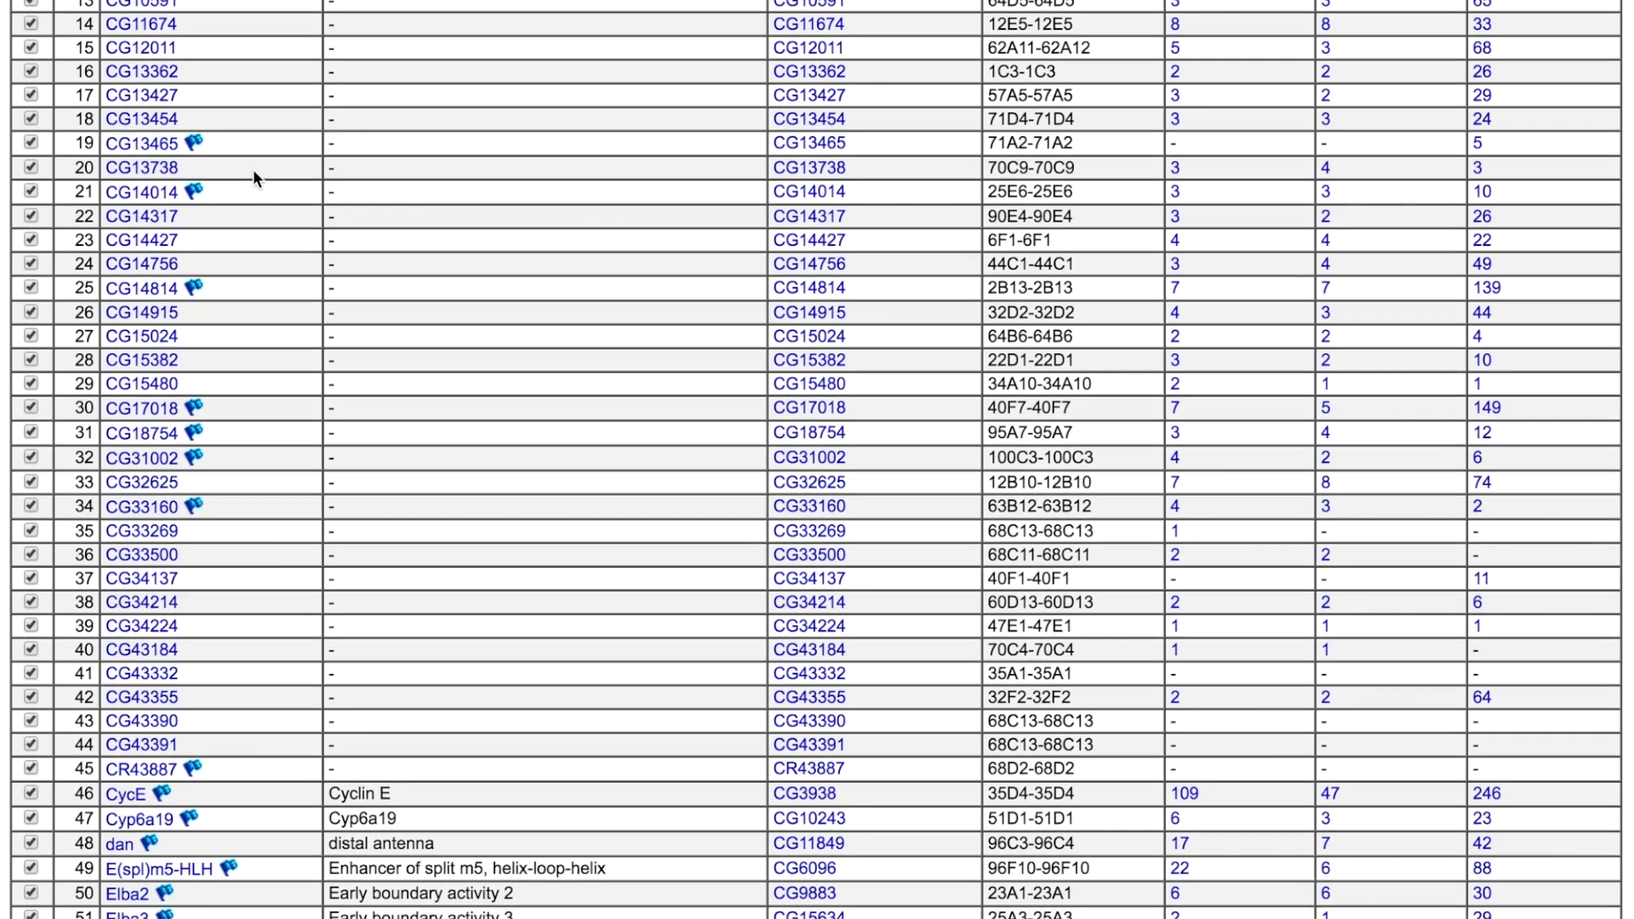
pyautogui.scroll(-2, 253, 169)
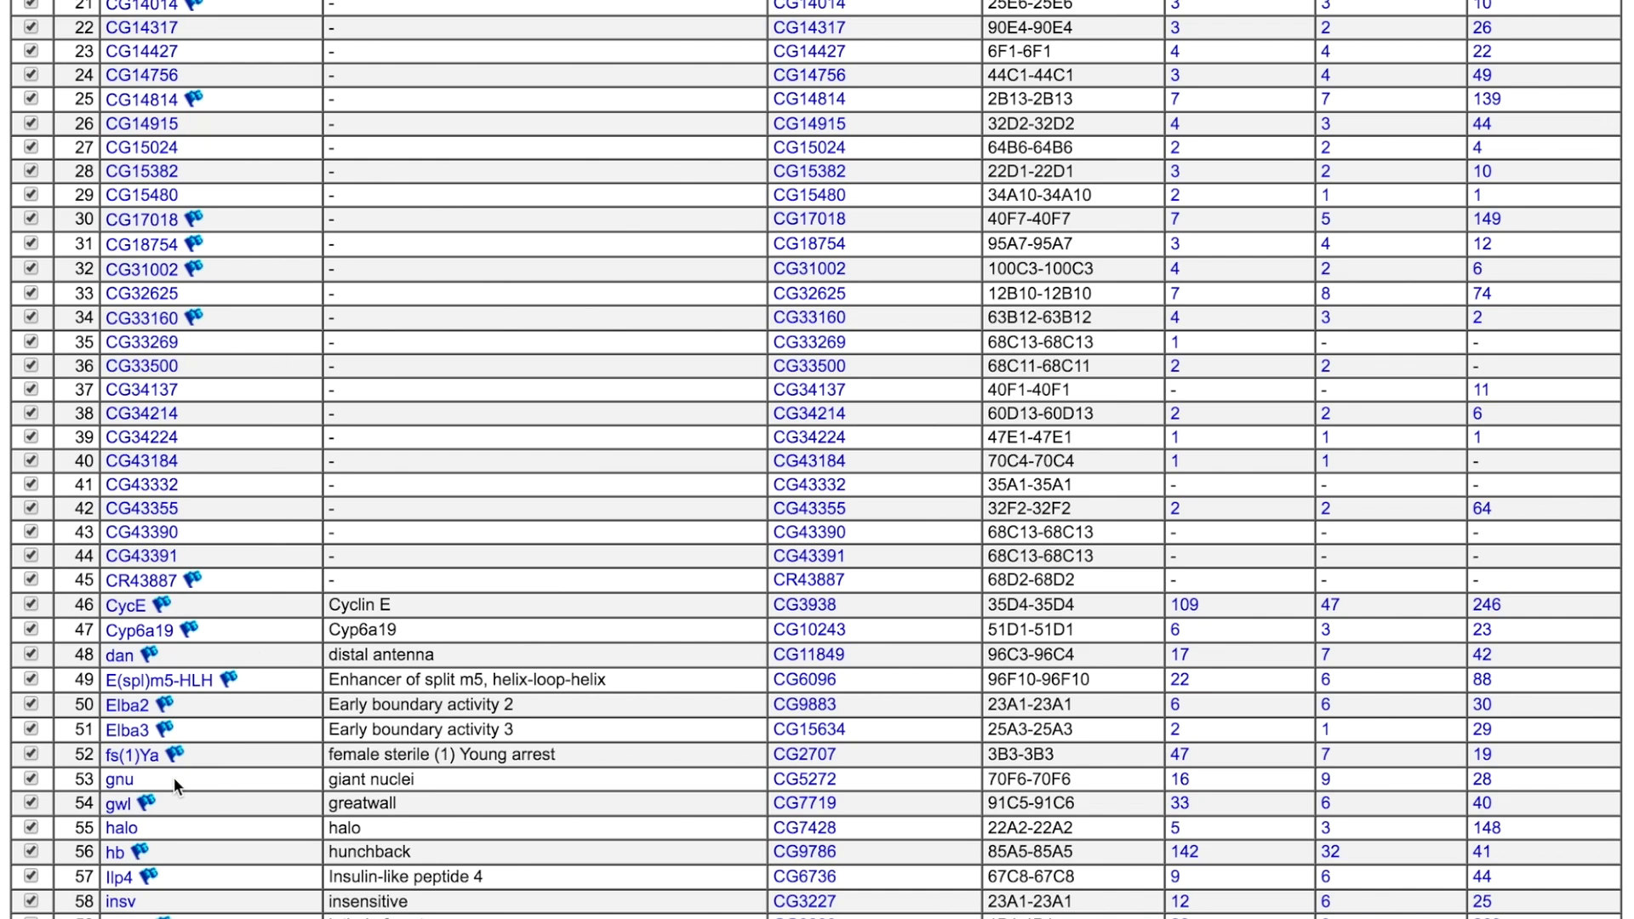
# Open the gnu (giant nuclei) gene report from the 95-gene results list.
pyautogui.click(122, 780)
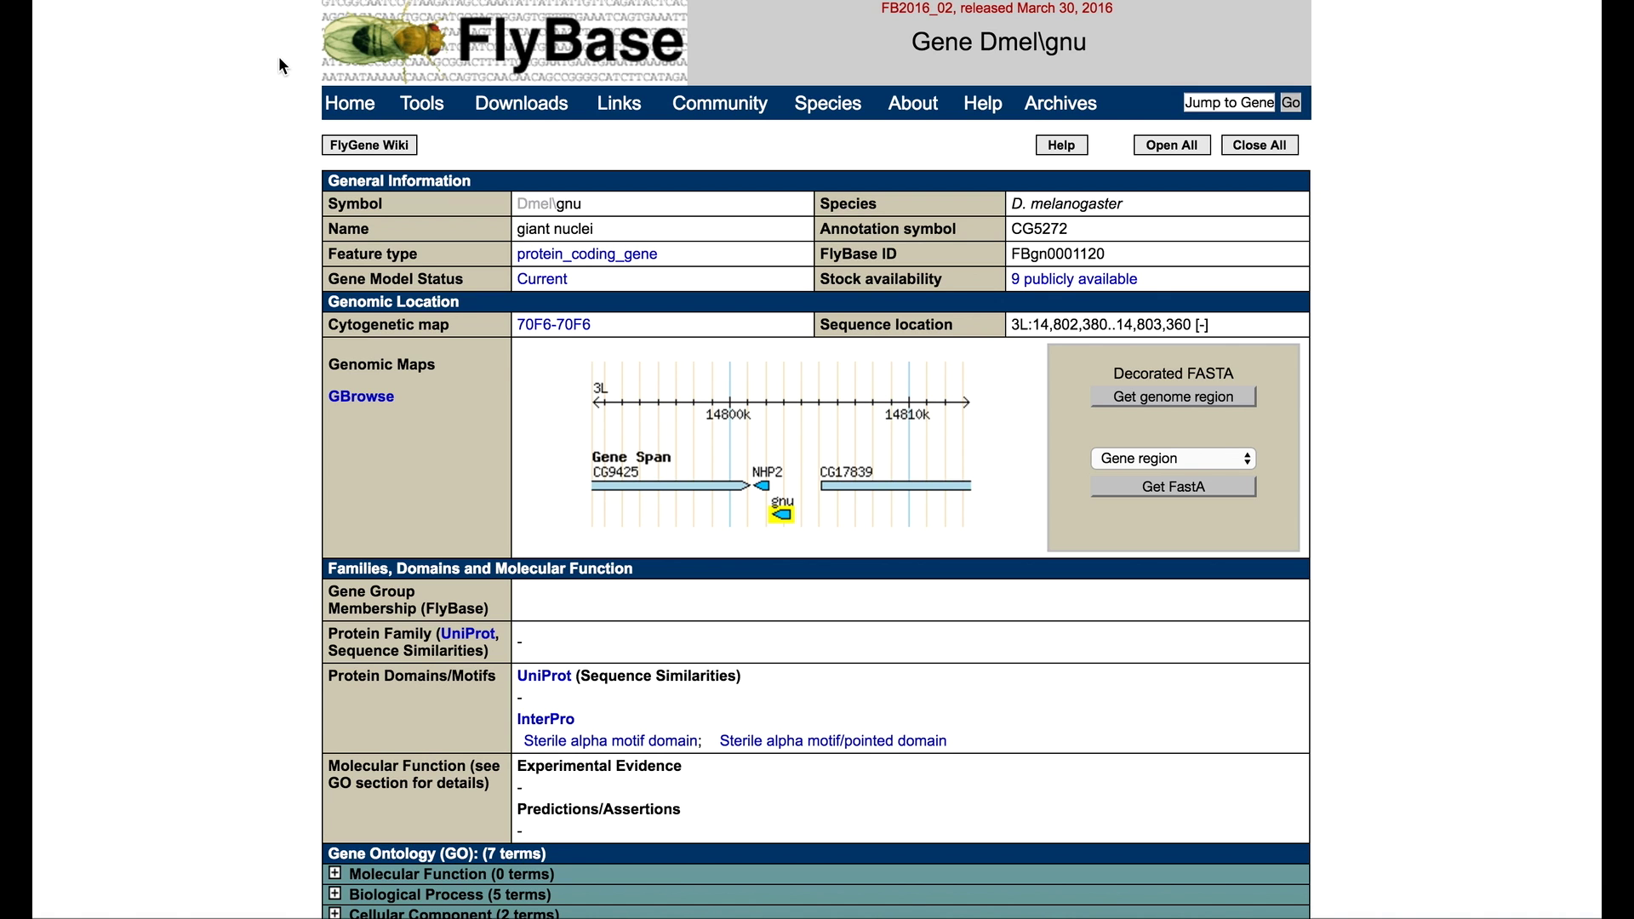
pyautogui.scroll(-3, 279, 56)
pyautogui.scroll(-2, 279, 56)
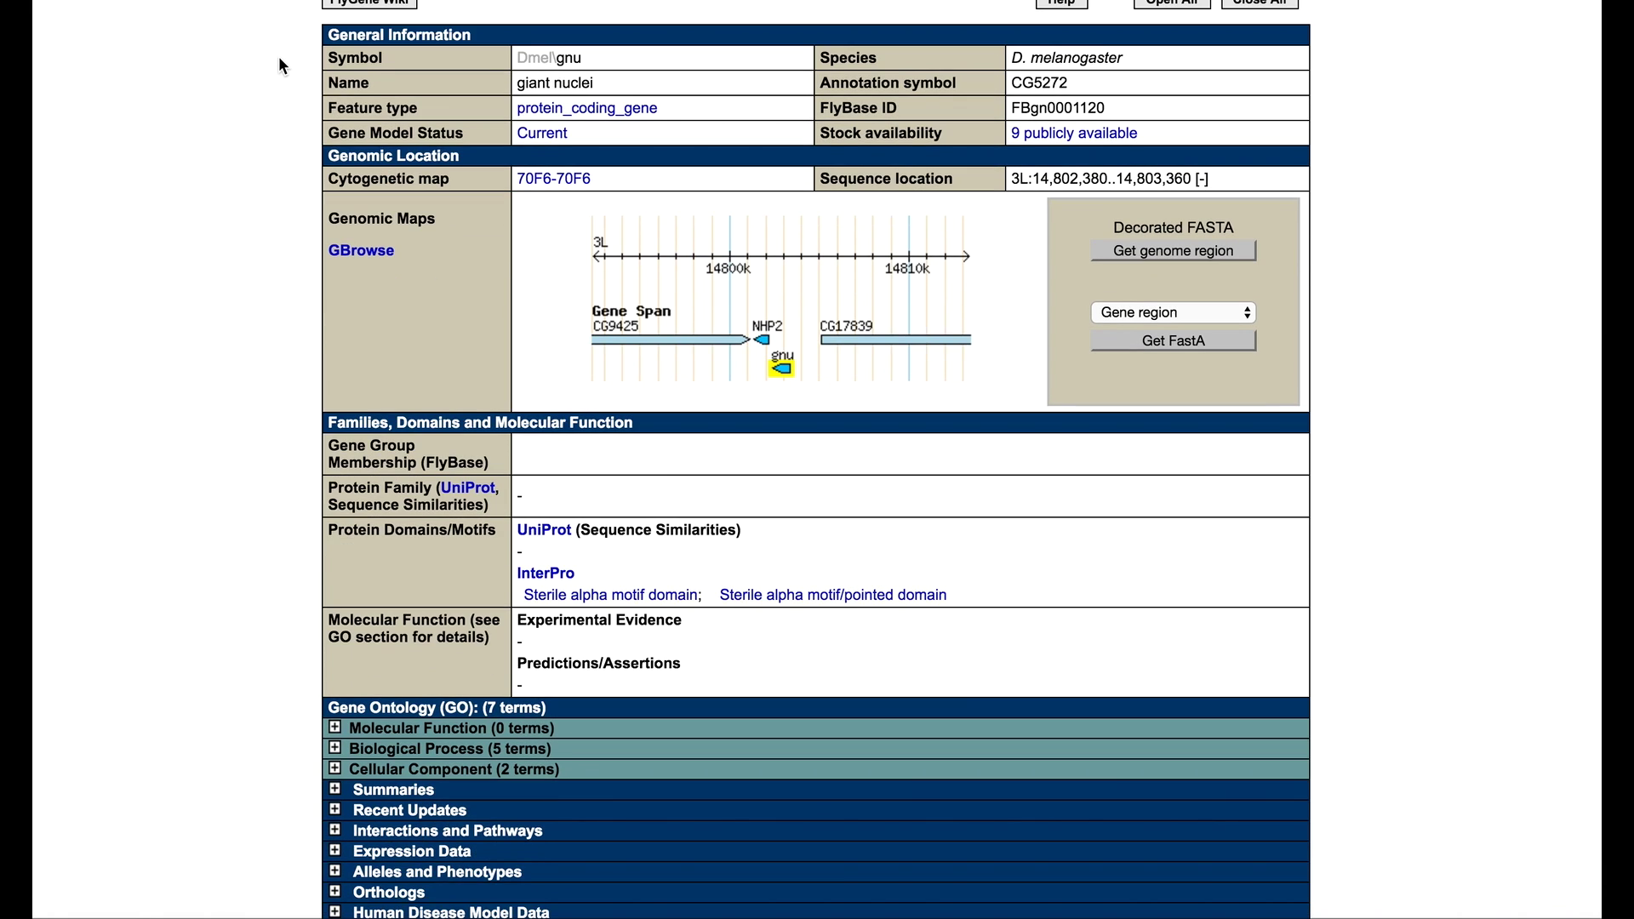
pyautogui.scroll(-3, 278, 56)
pyautogui.scroll(-2, 279, 56)
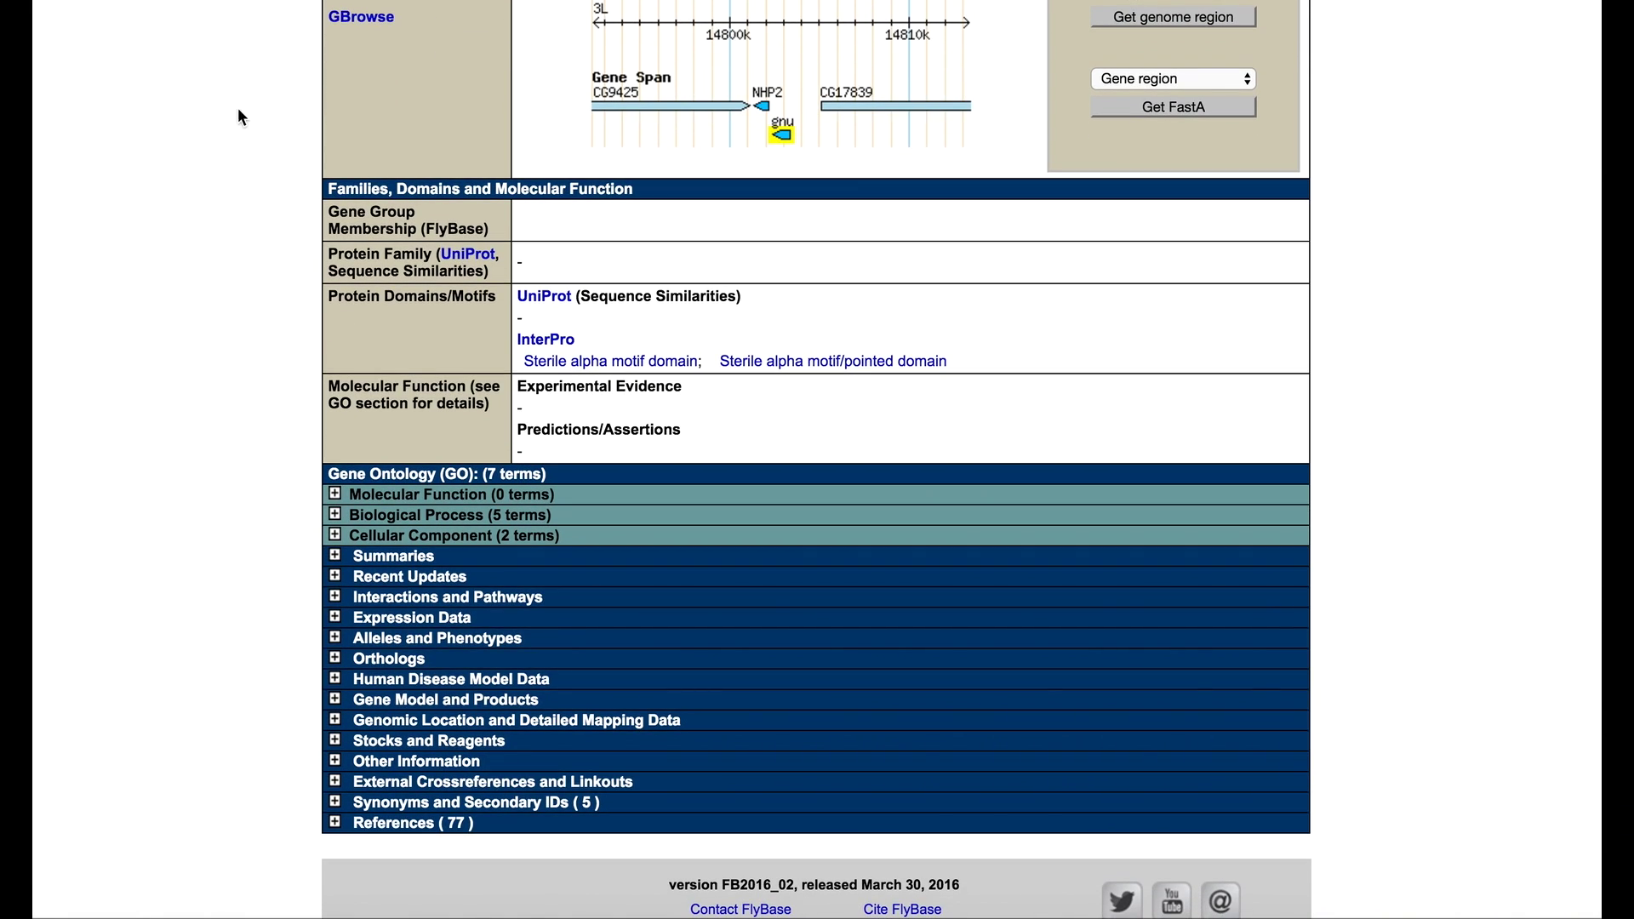
# Expand Expression Data and High-Throughput Expression Data to show gnu's modENCODE Development RNA-Seq profile.
pyautogui.click(335, 619)
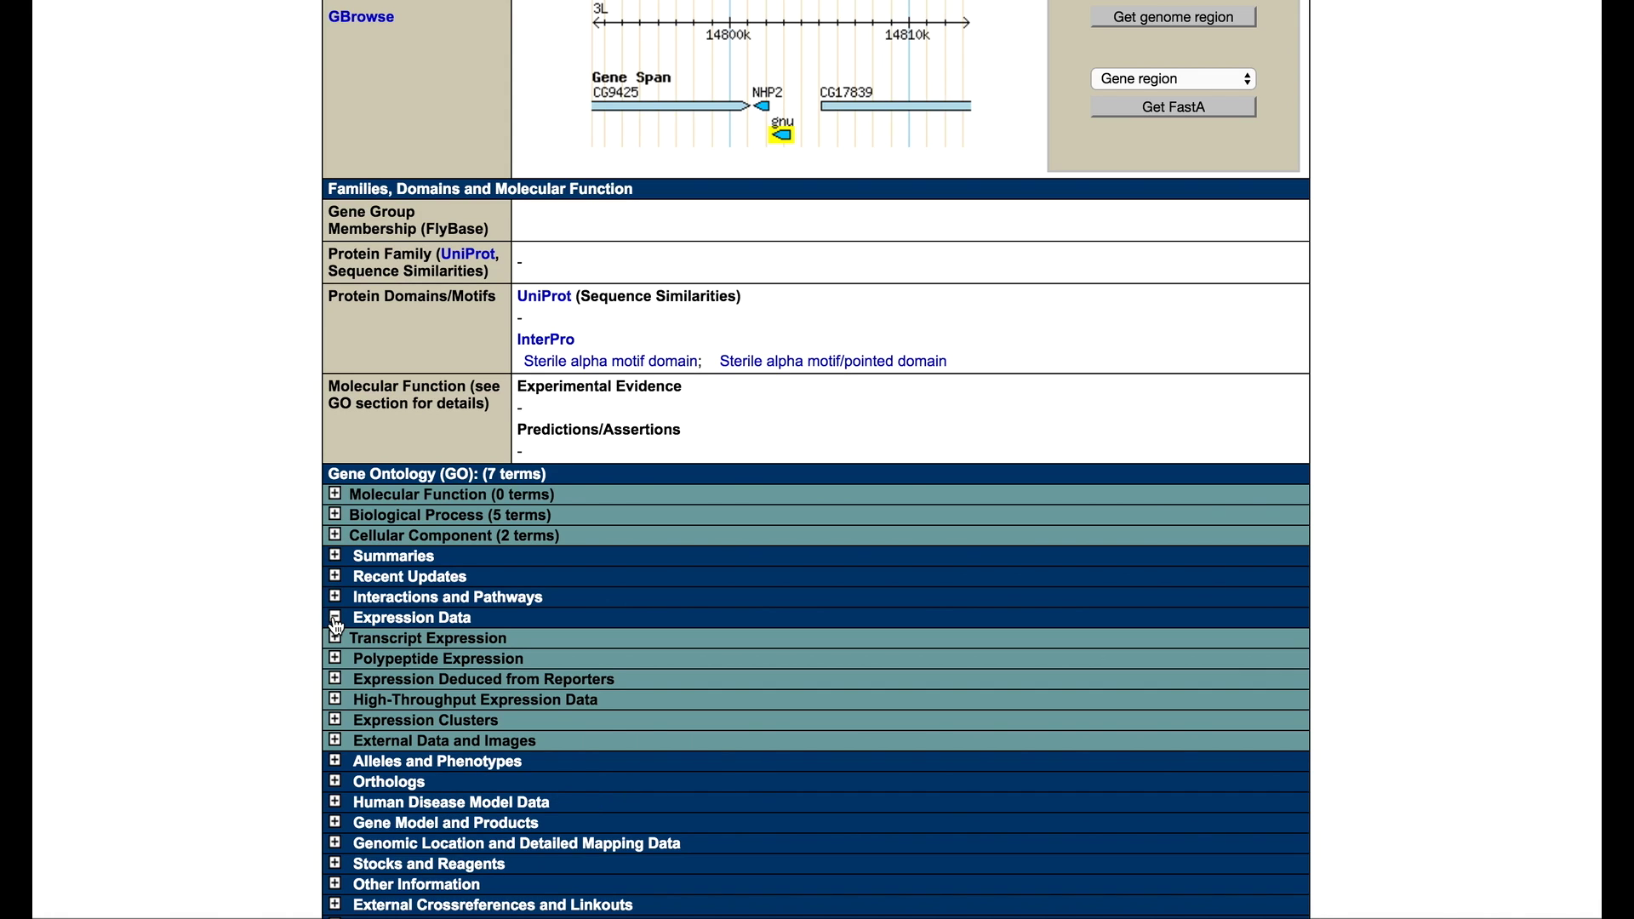
pyautogui.click(336, 701)
pyautogui.scroll(-3, 337, 702)
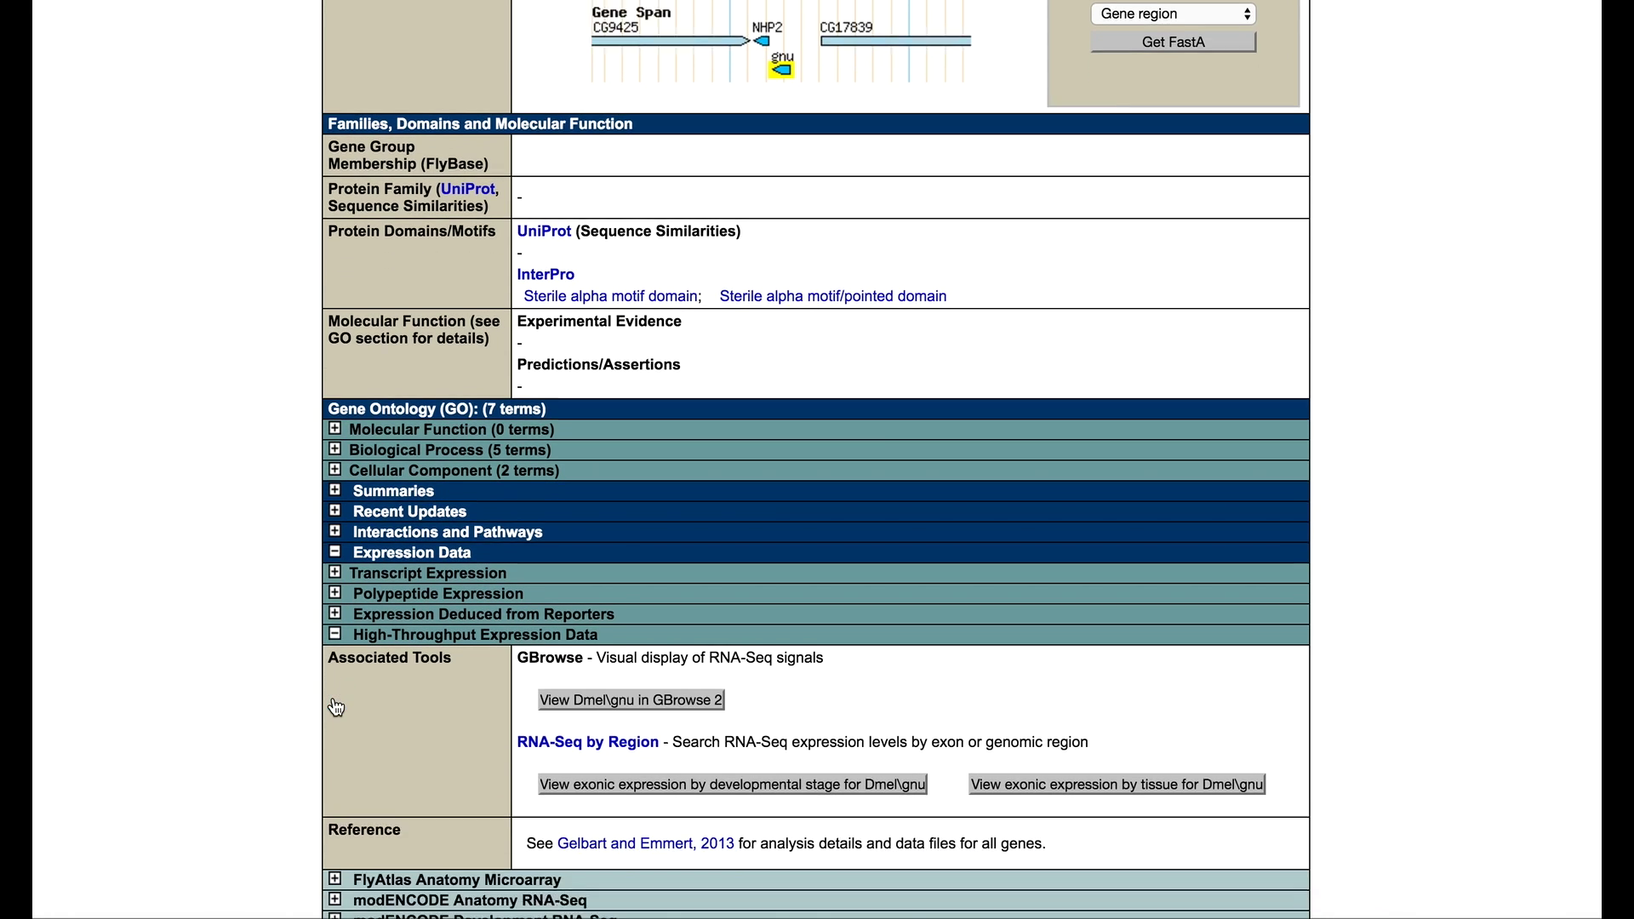
pyautogui.scroll(-3, 337, 702)
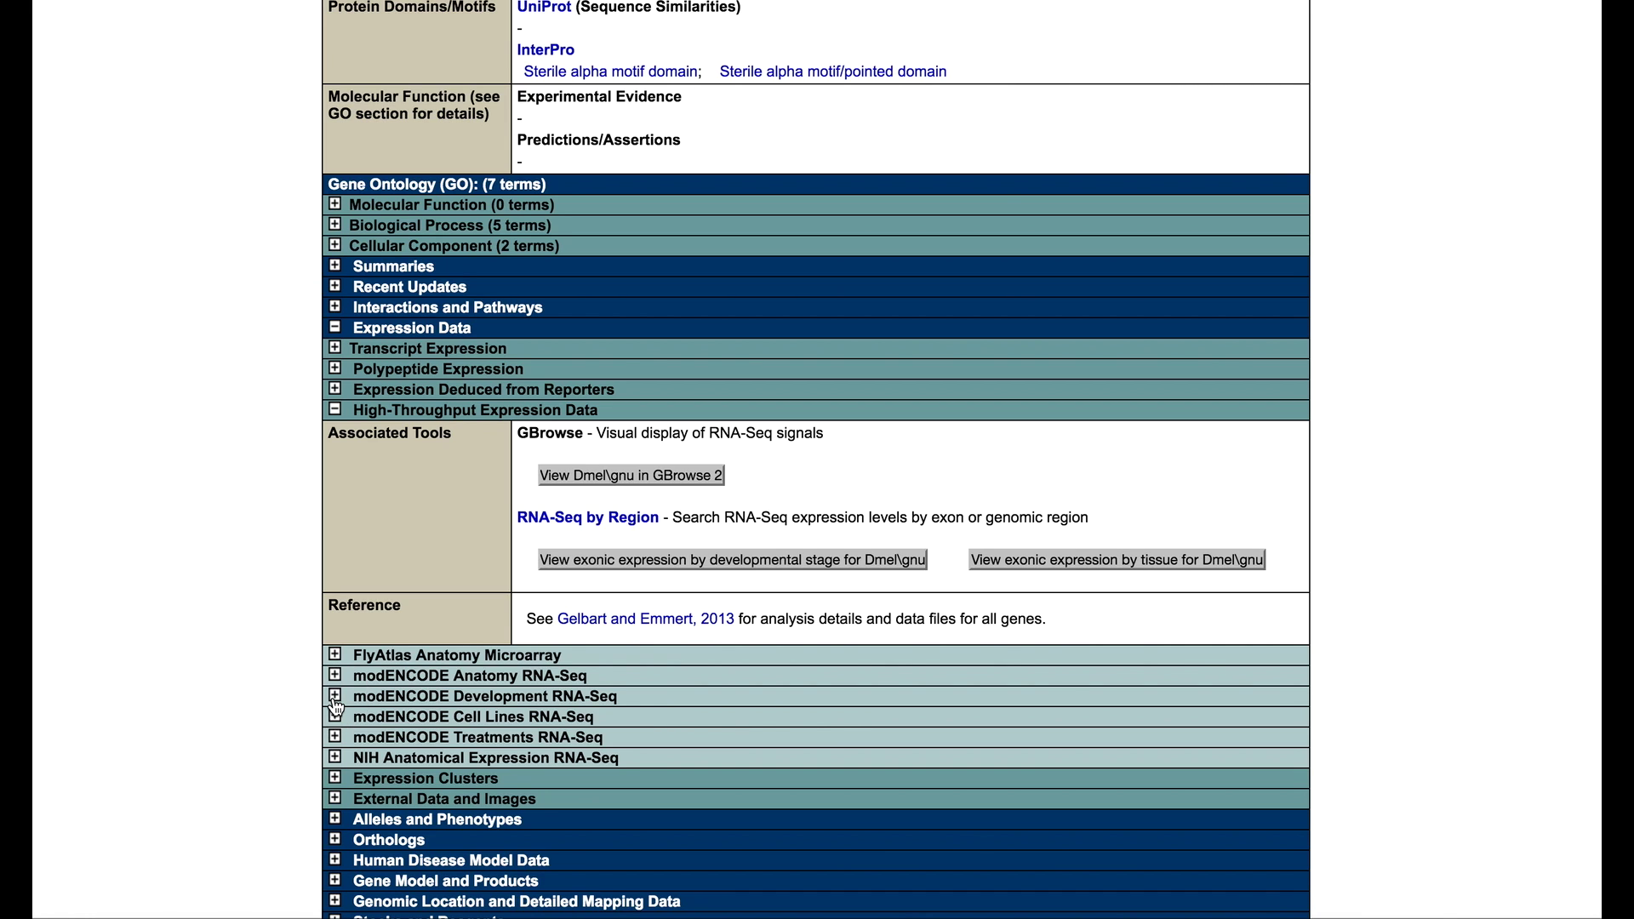
pyautogui.click(334, 696)
pyautogui.scroll(-3, 332, 696)
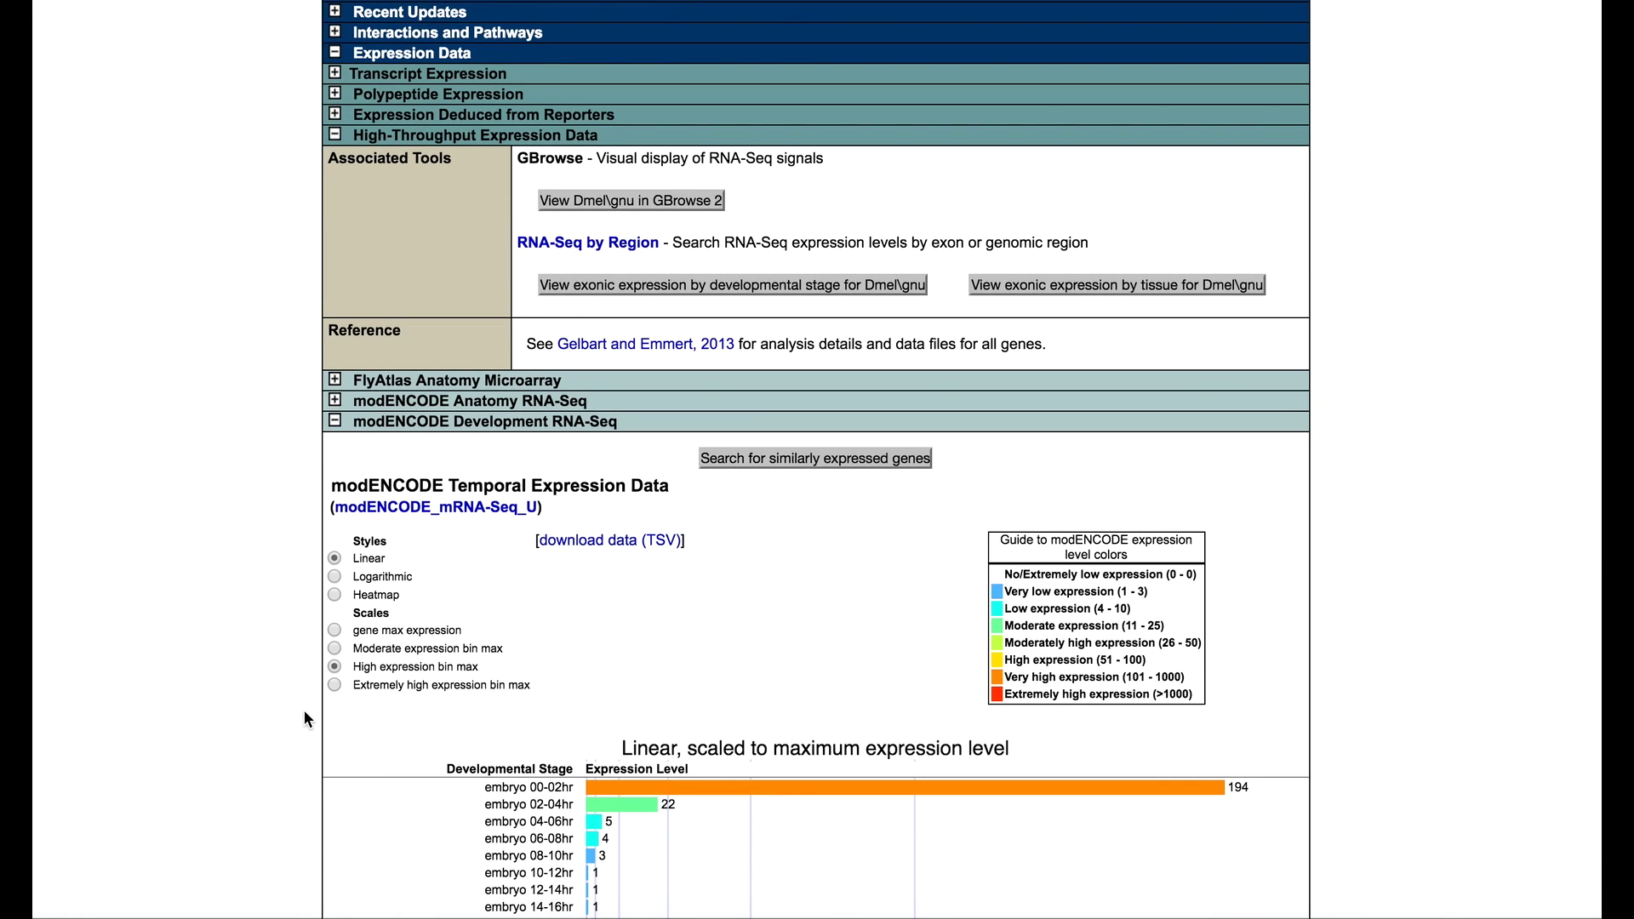
pyautogui.scroll(-3, 303, 708)
pyautogui.scroll(-3, 303, 709)
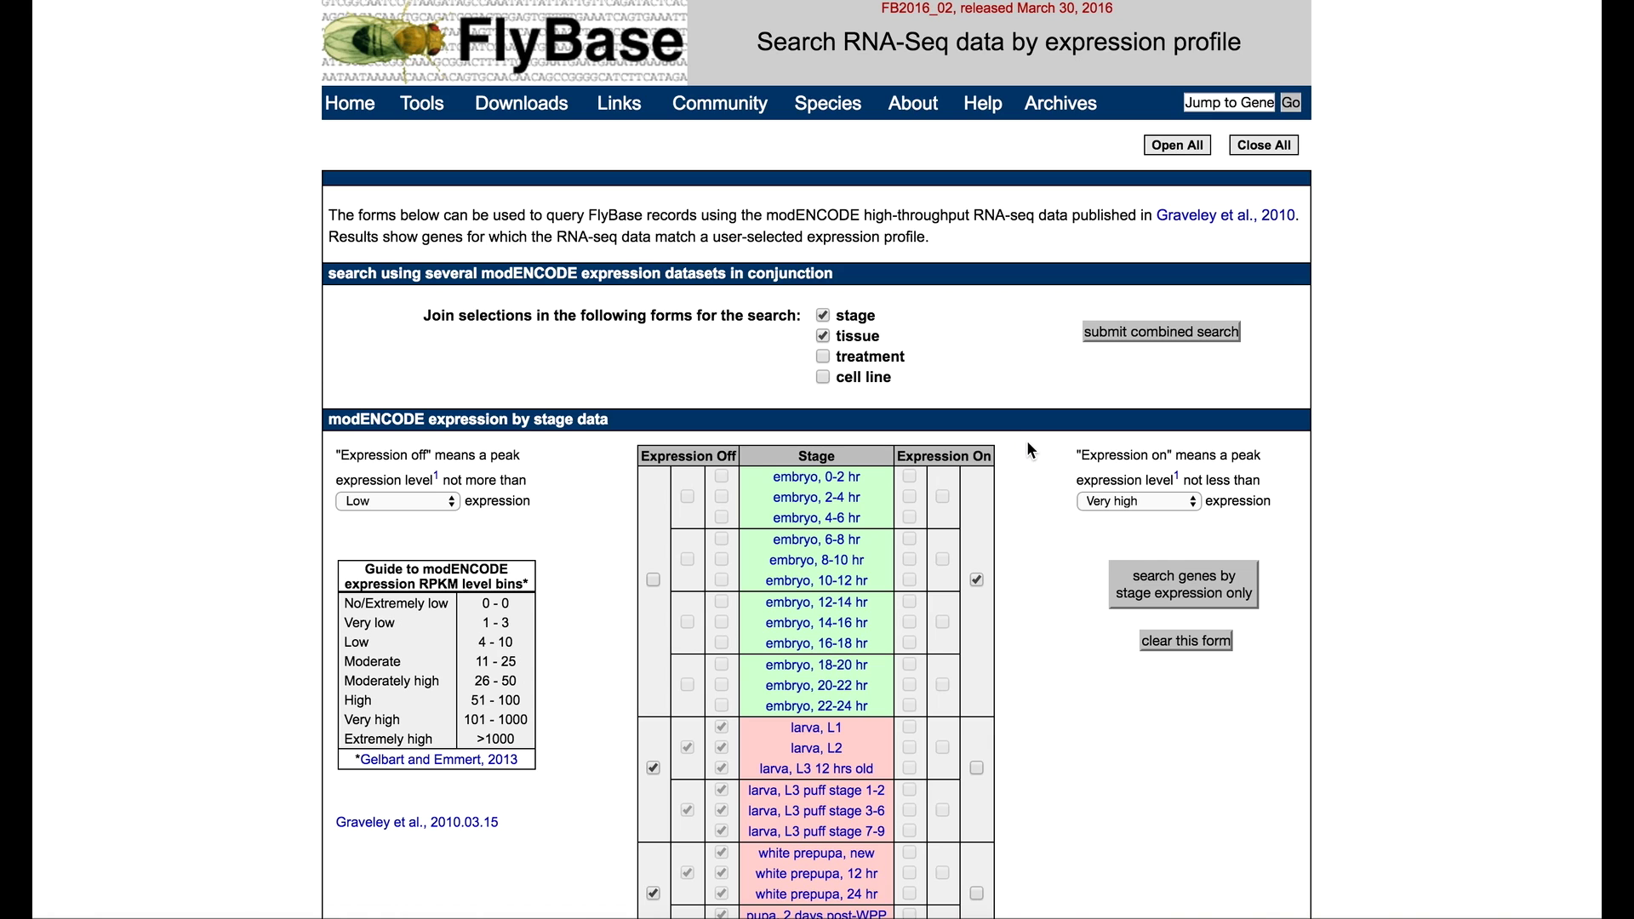
pyautogui.scroll(-3, 1027, 441)
pyautogui.scroll(-2, 1027, 440)
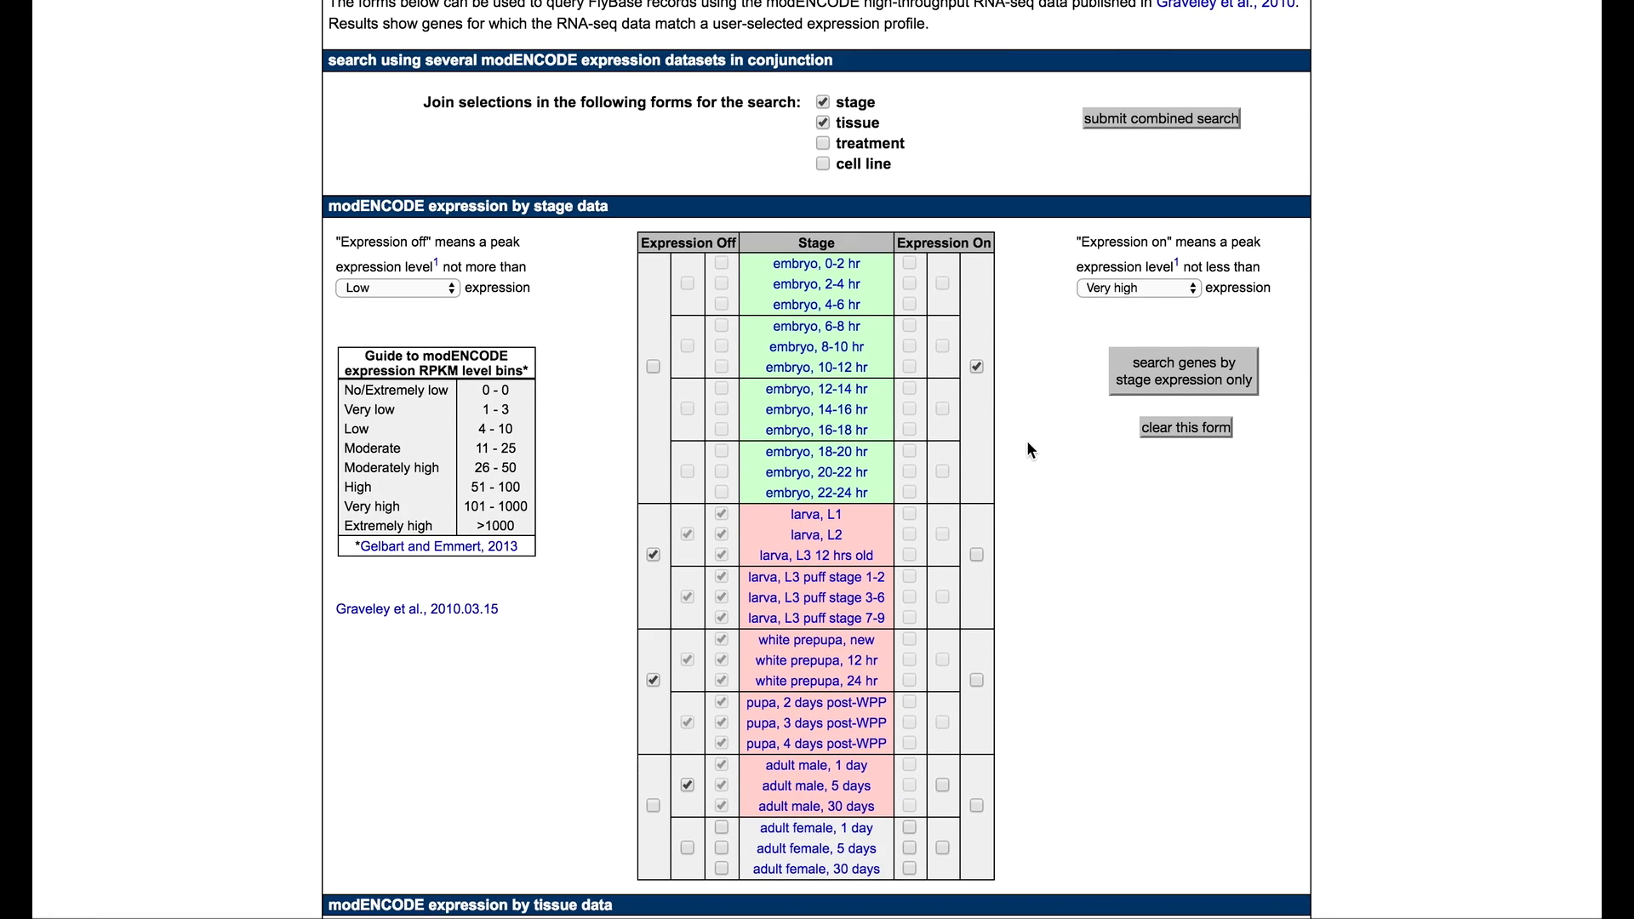
pyautogui.scroll(-2, 1027, 441)
pyautogui.scroll(-2, 1026, 440)
pyautogui.scroll(-1, 1027, 440)
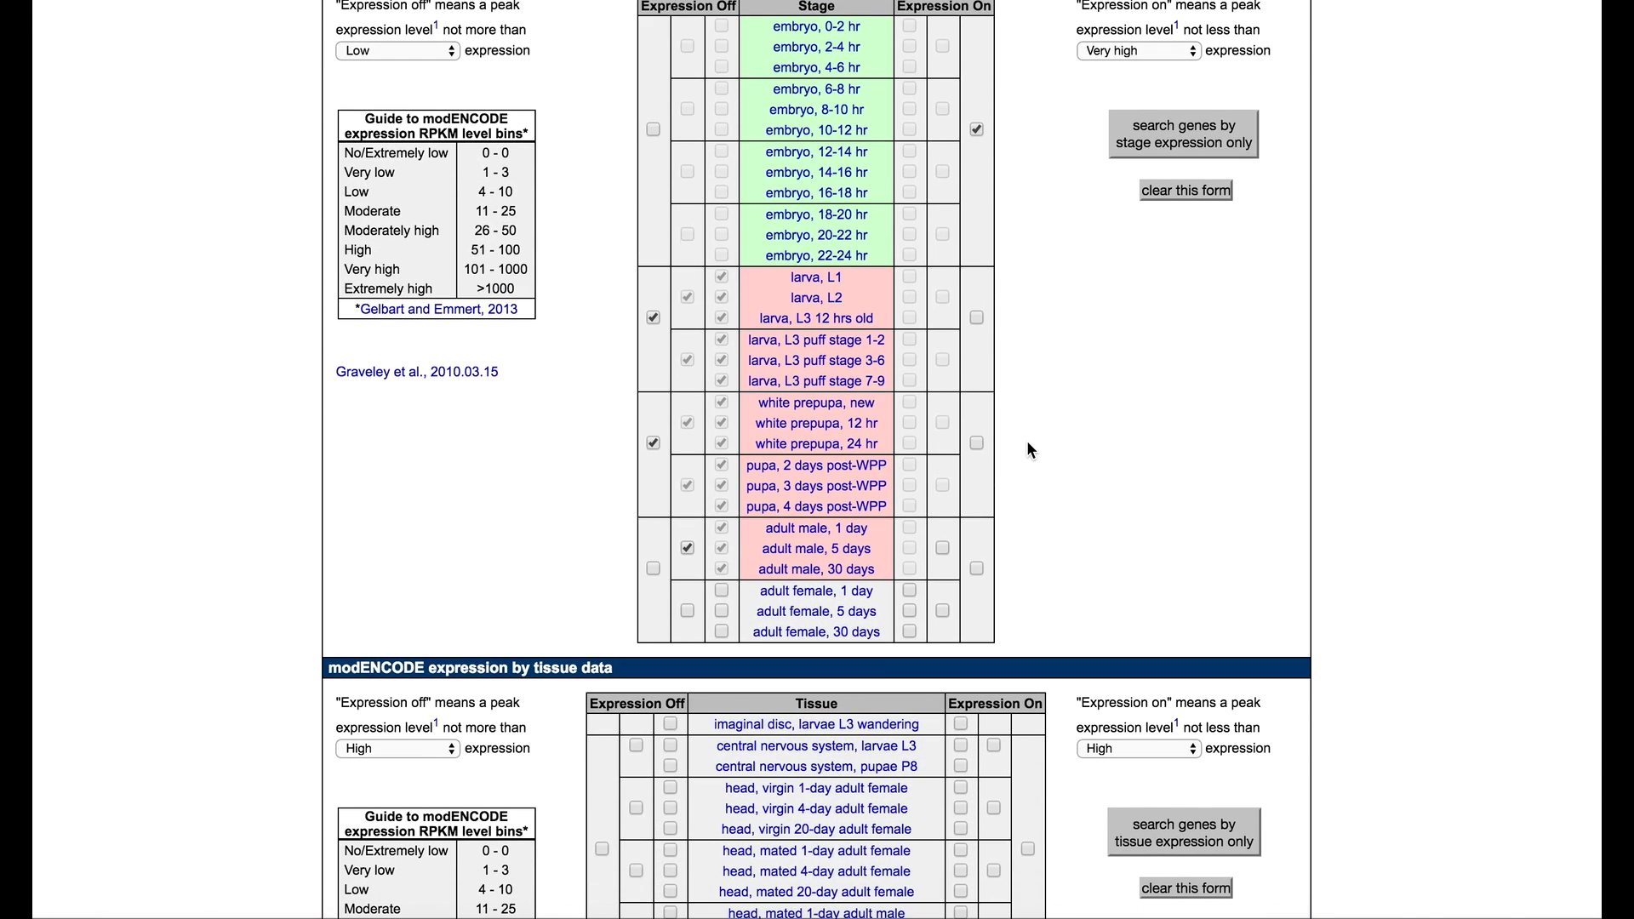
pyautogui.scroll(-3, 1026, 440)
pyautogui.scroll(-3, 1027, 441)
pyautogui.scroll(-3, 1027, 441)
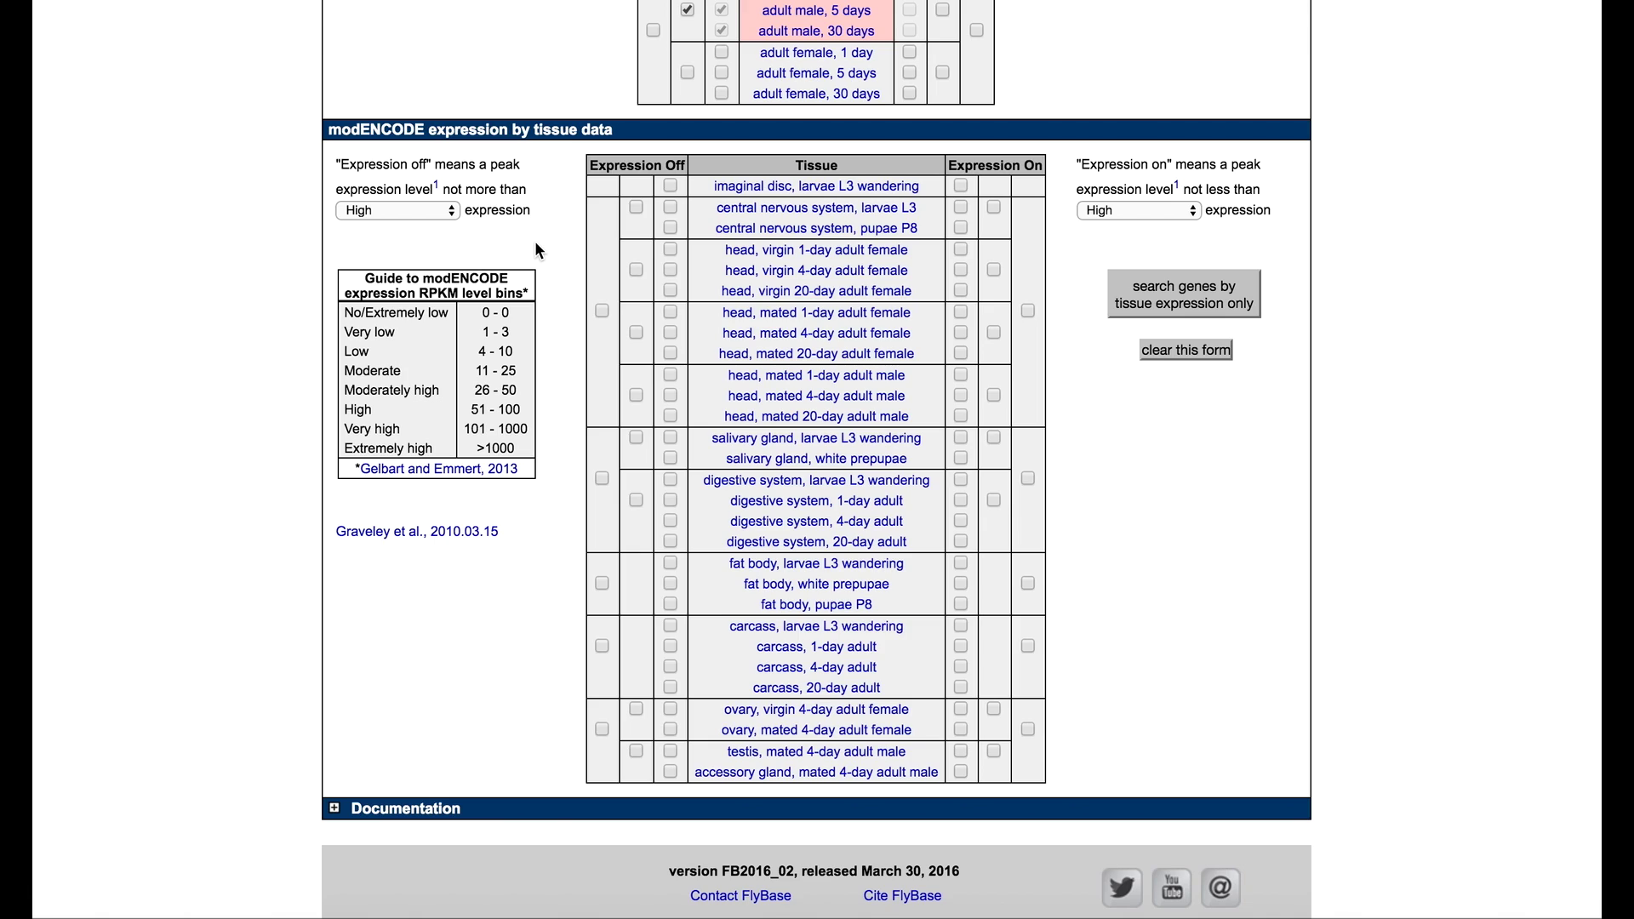
# Set the tissue expression-off level to Low and run the combined search, returning 45 genes.
pyautogui.click(452, 210)
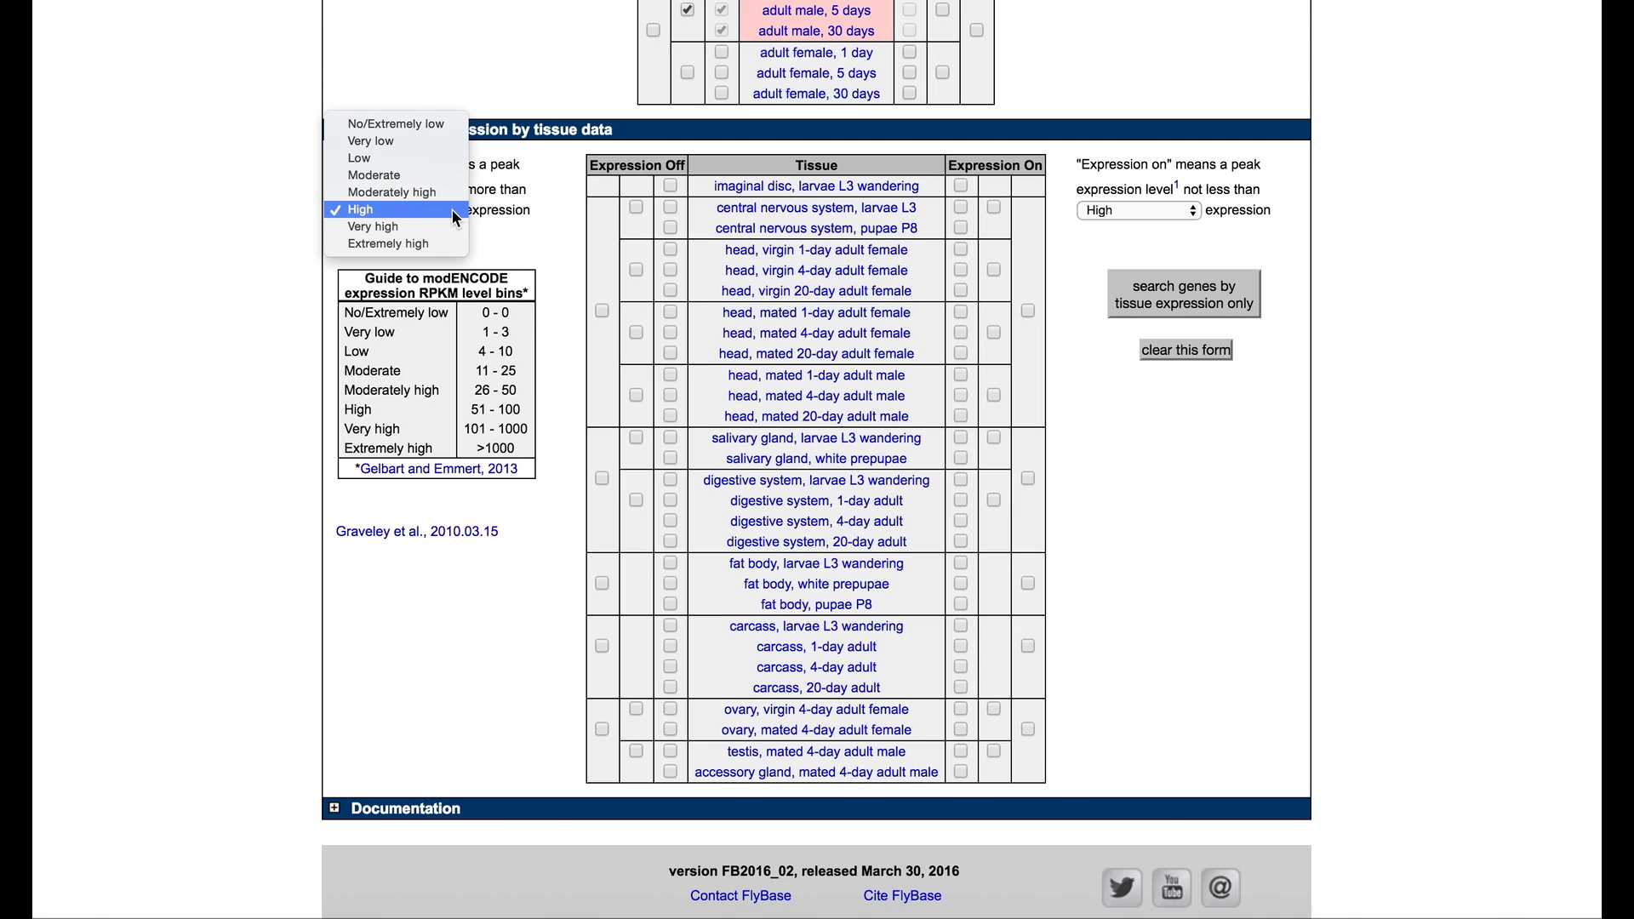
pyautogui.click(443, 159)
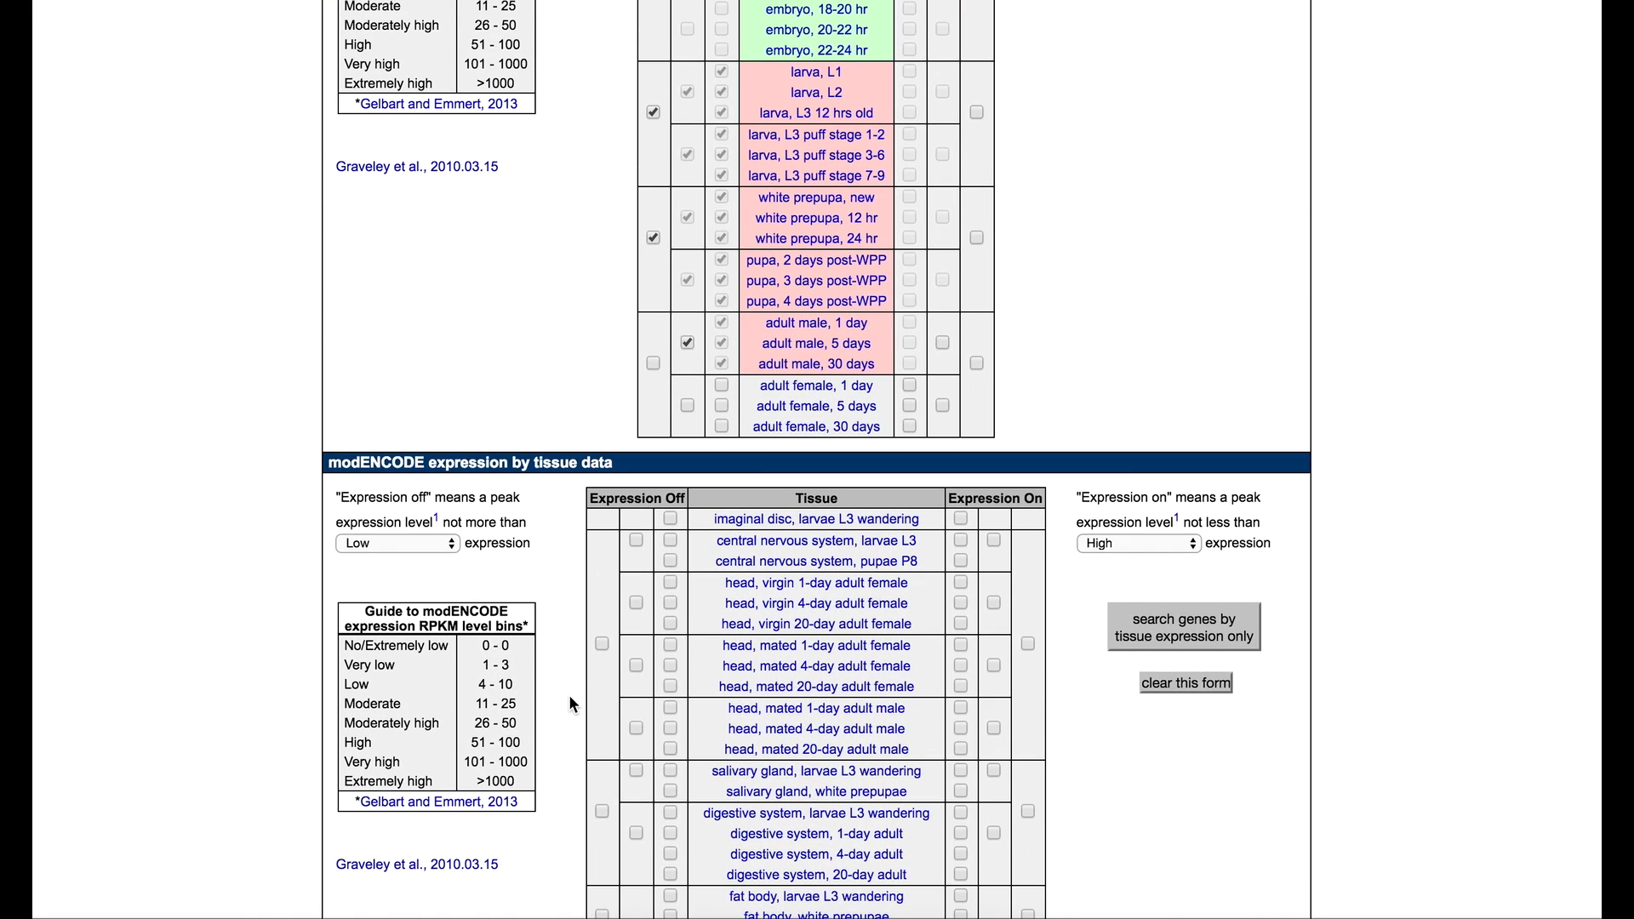
pyautogui.scroll(2, 568, 695)
pyautogui.scroll(3, 569, 696)
pyautogui.scroll(3, 569, 695)
pyautogui.scroll(2, 569, 695)
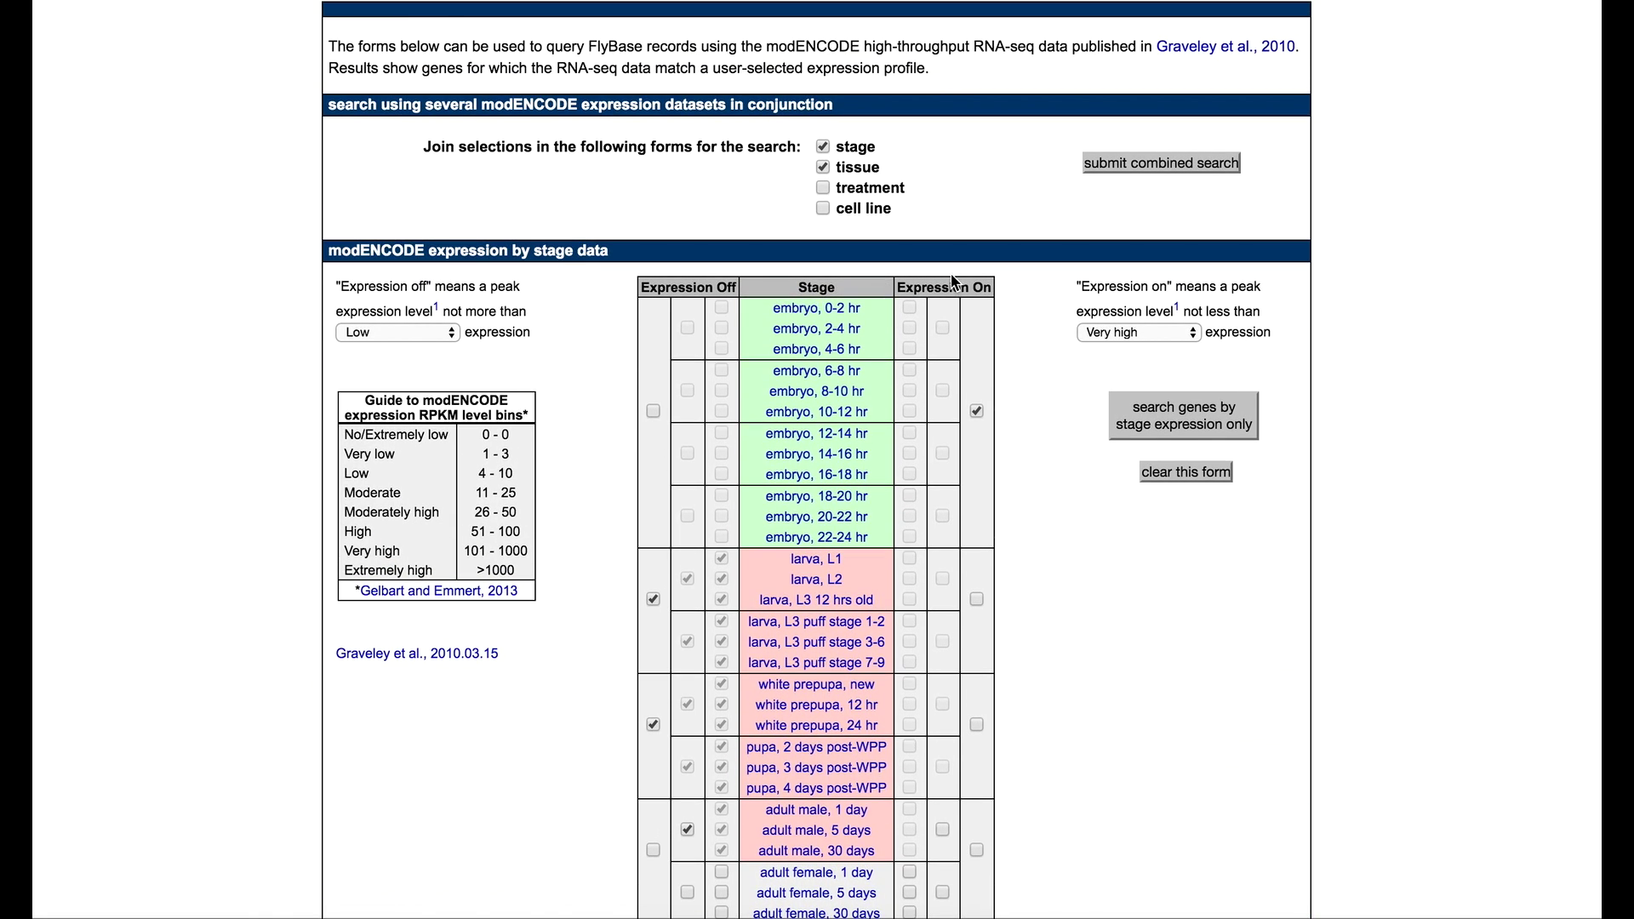
pyautogui.click(1157, 164)
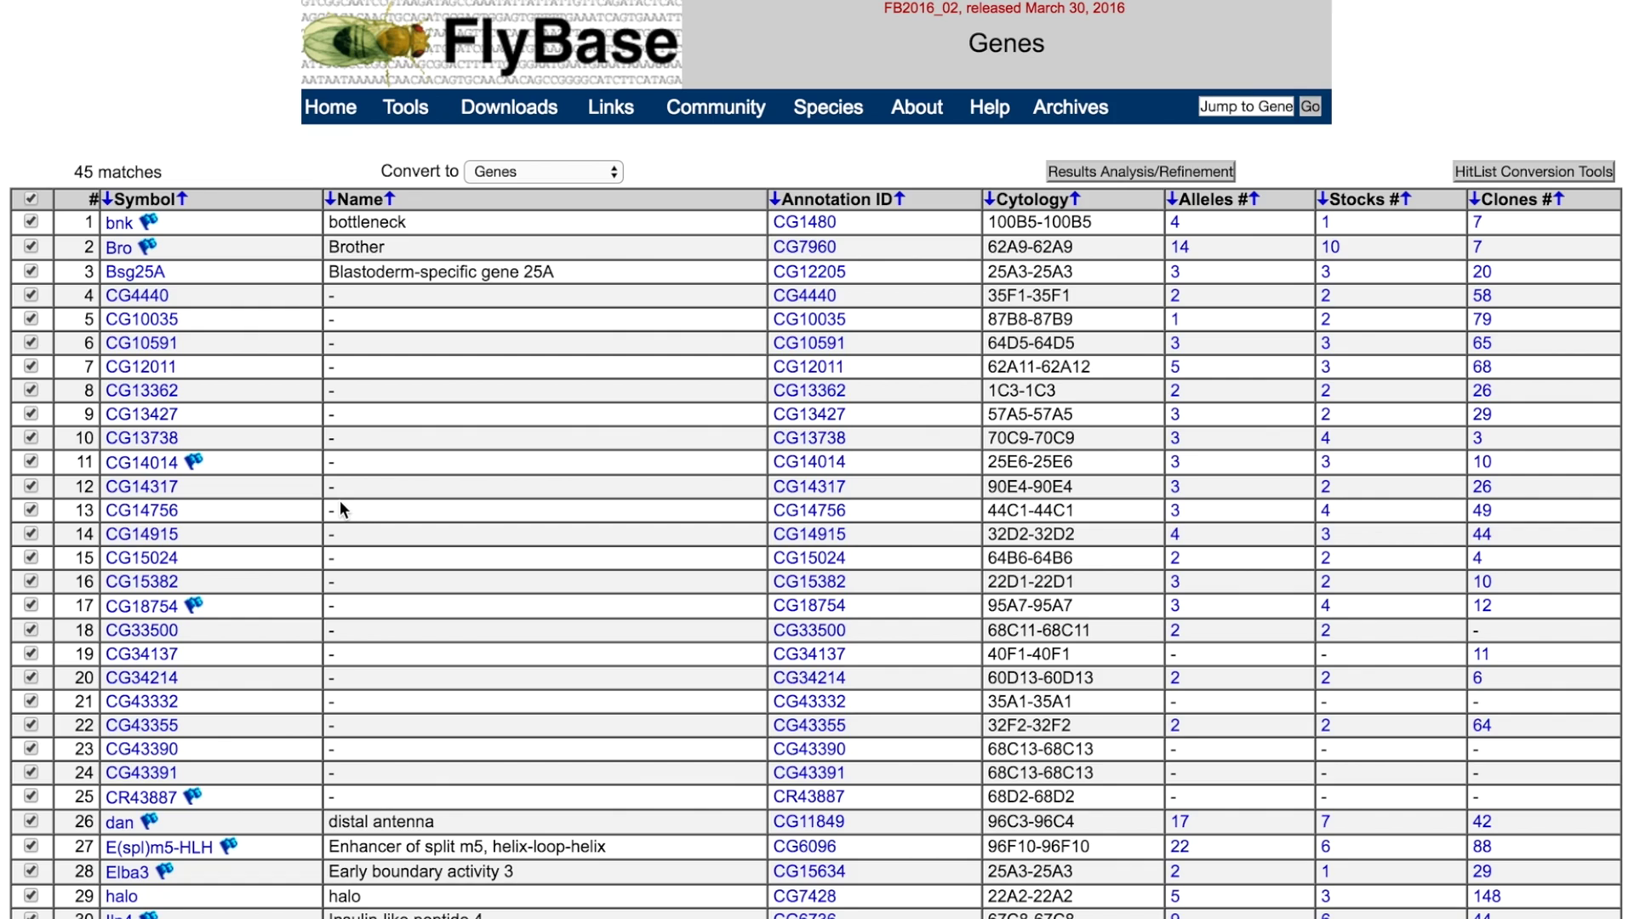
pyautogui.scroll(-3, 340, 500)
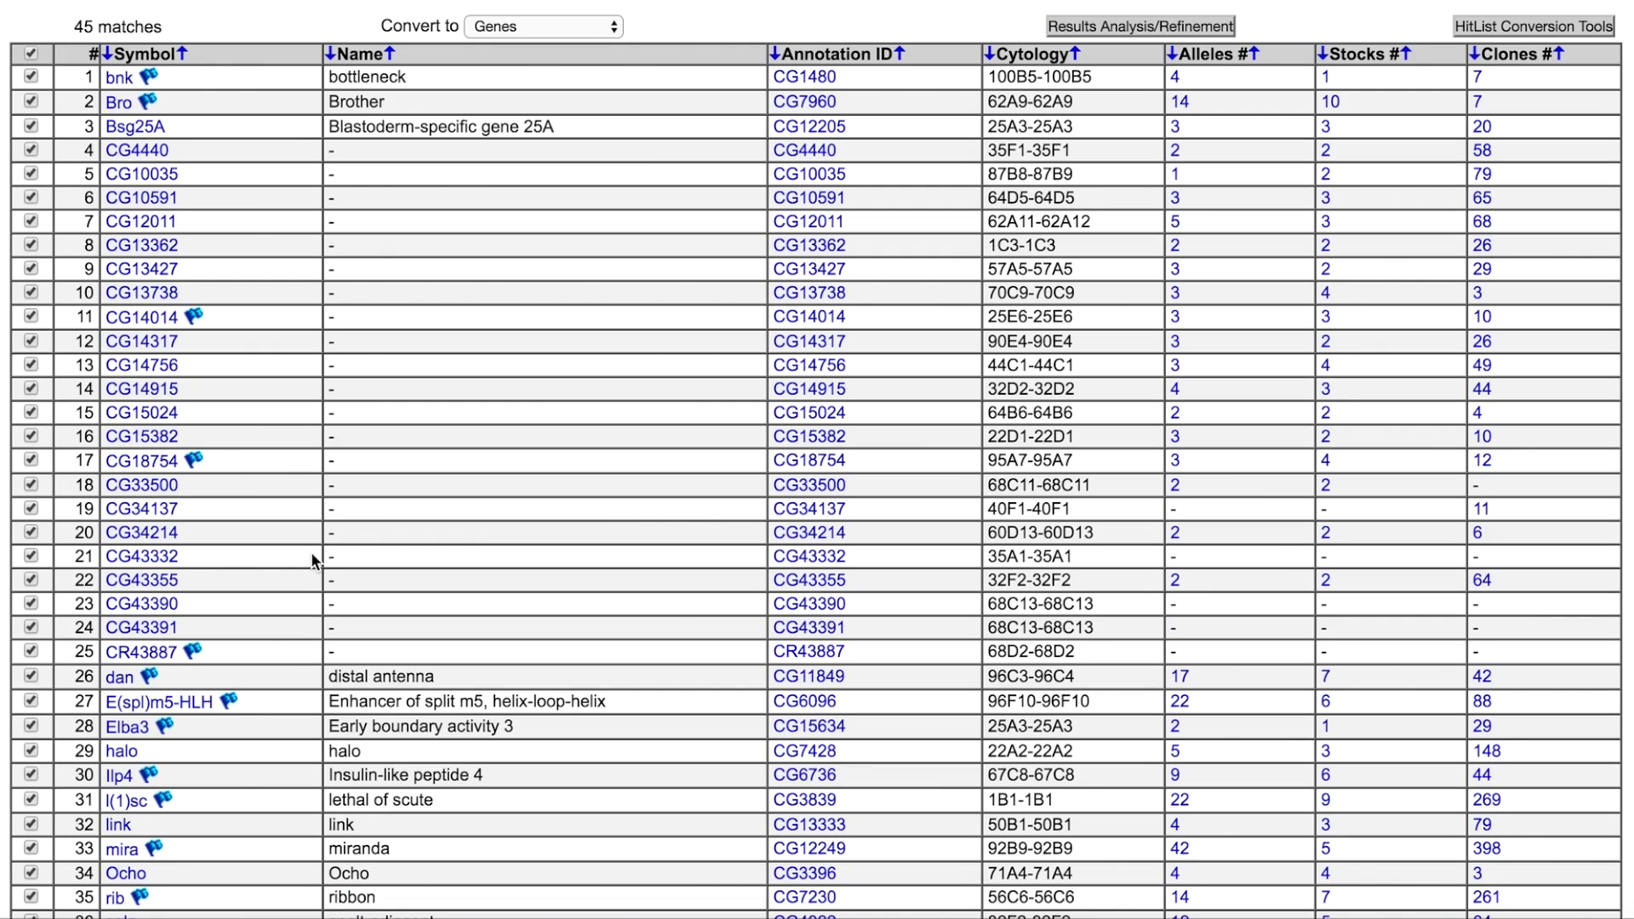